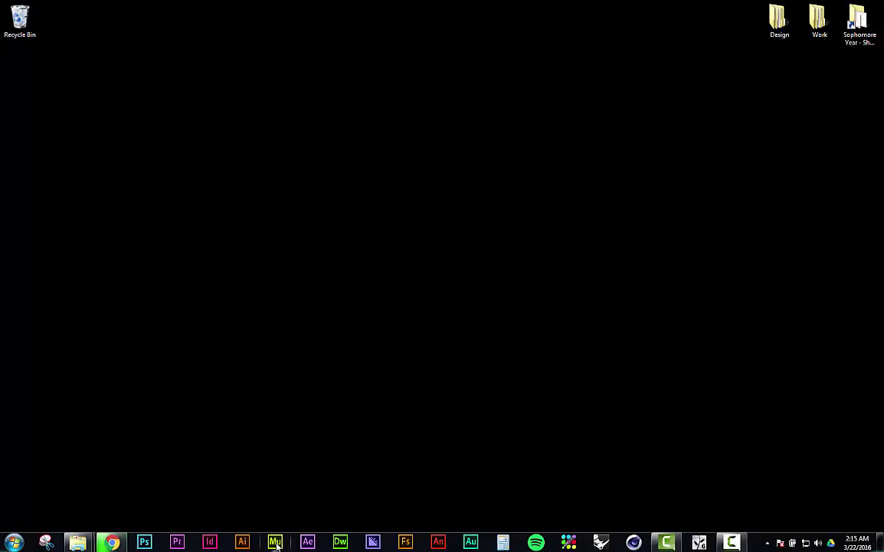
Step: Launch Muse and create a new Fluid Width site with a 960 px max page width
left_click(275, 543)
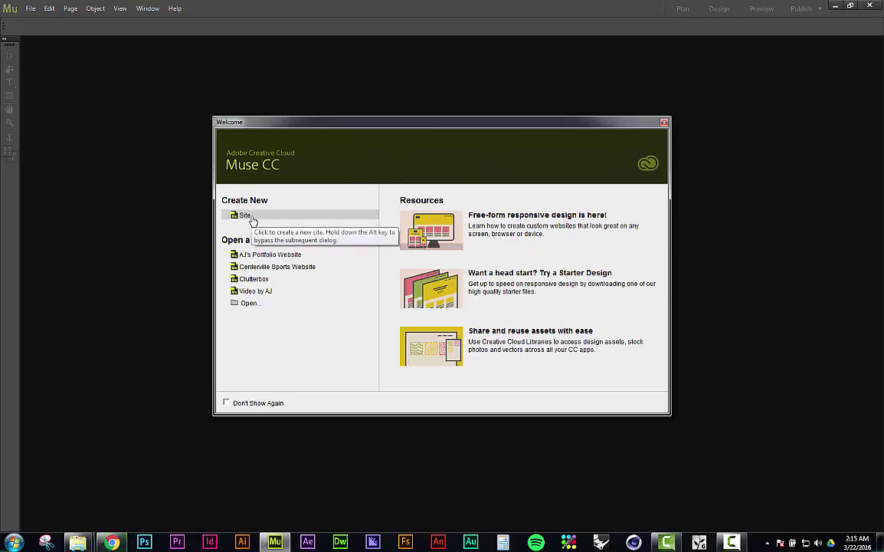
left_click(252, 219)
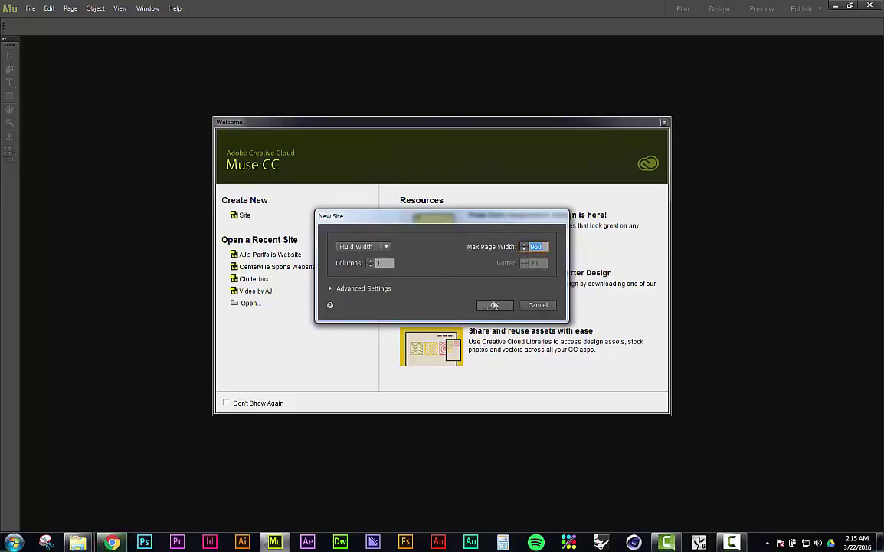
left_click(495, 305)
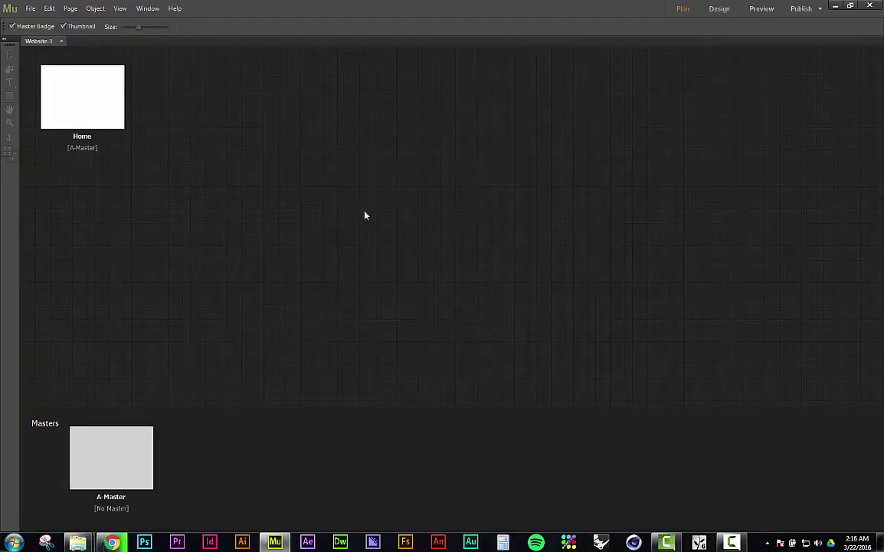
mouse_move(119, 469)
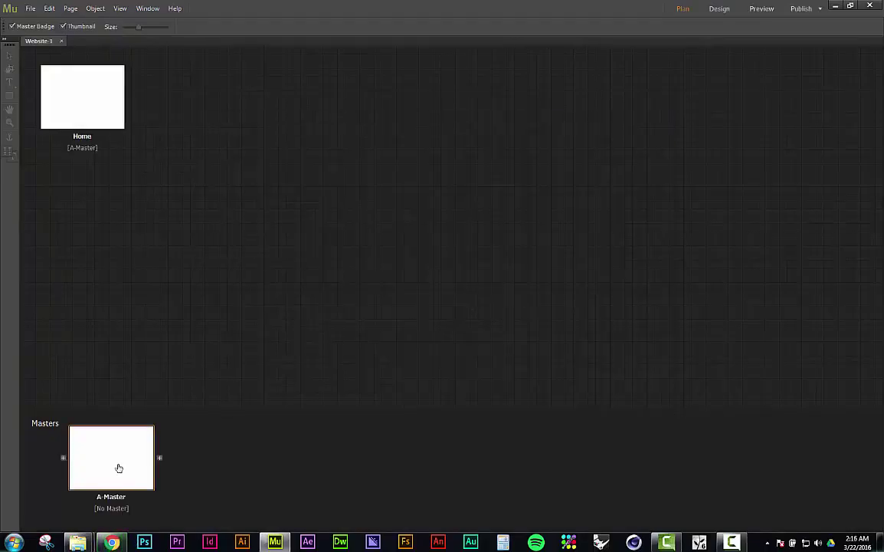
mouse_move(95, 95)
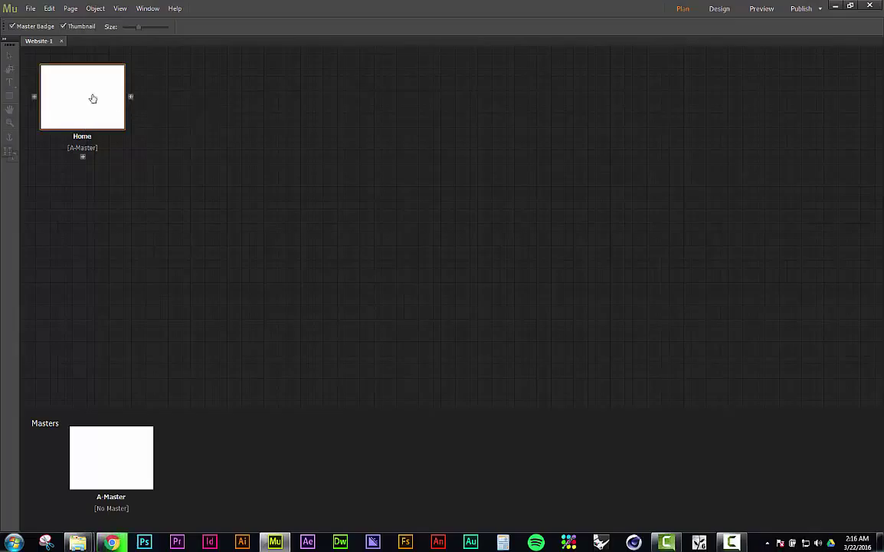
Step: Add History and Photos pages after Home in the site plan
left_click(132, 99)
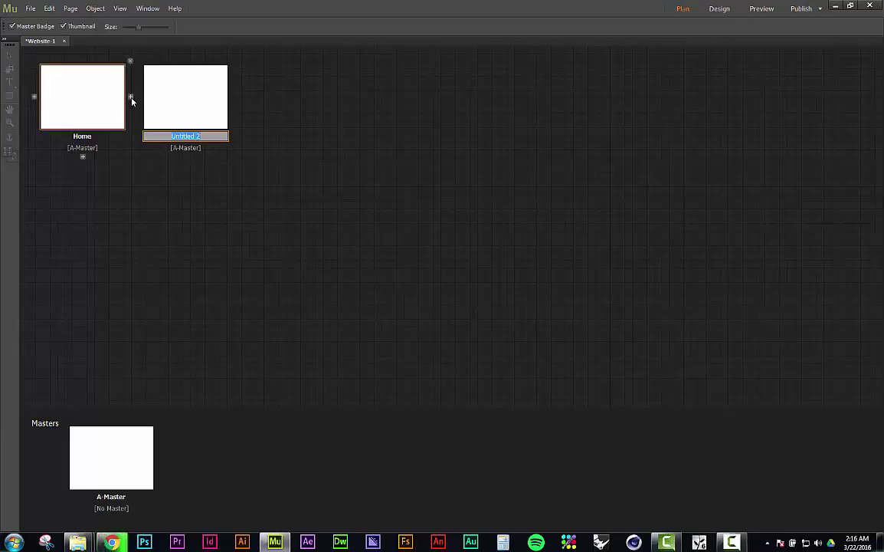
type("History")
key("Return")
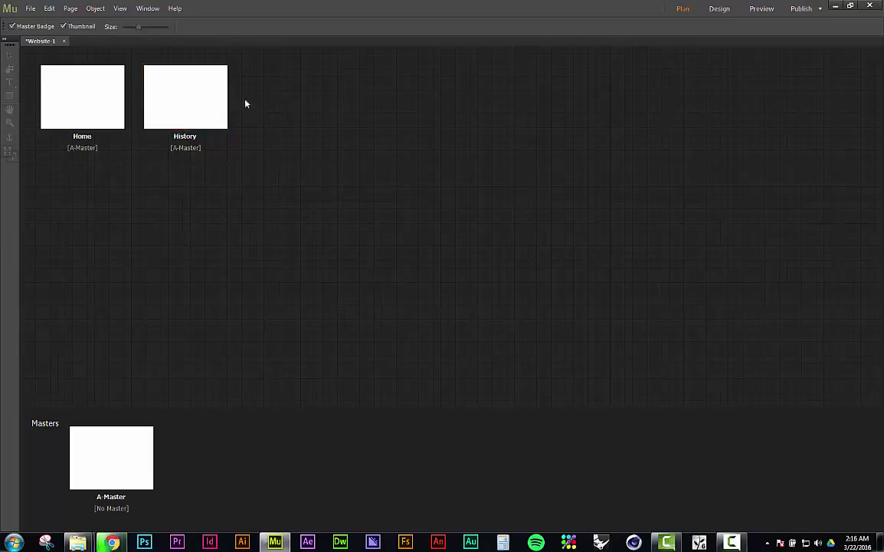
left_click(234, 97)
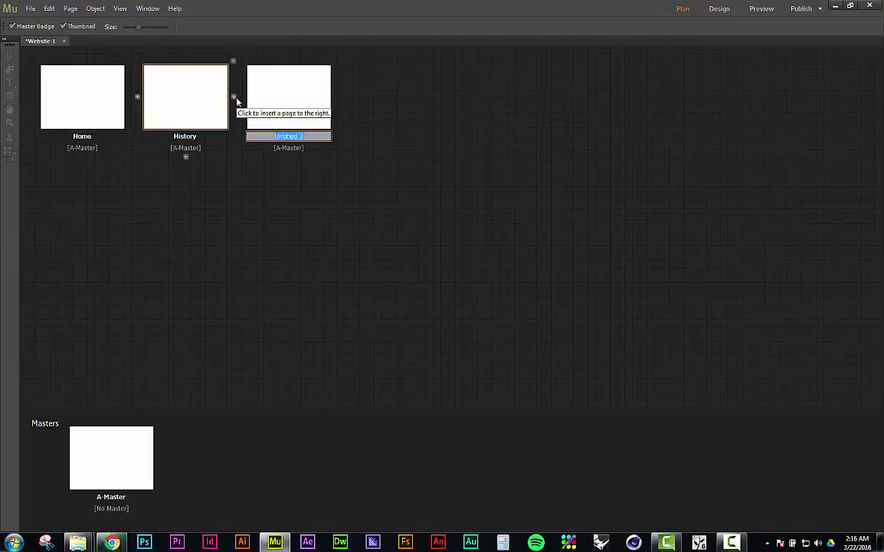
type("Photos")
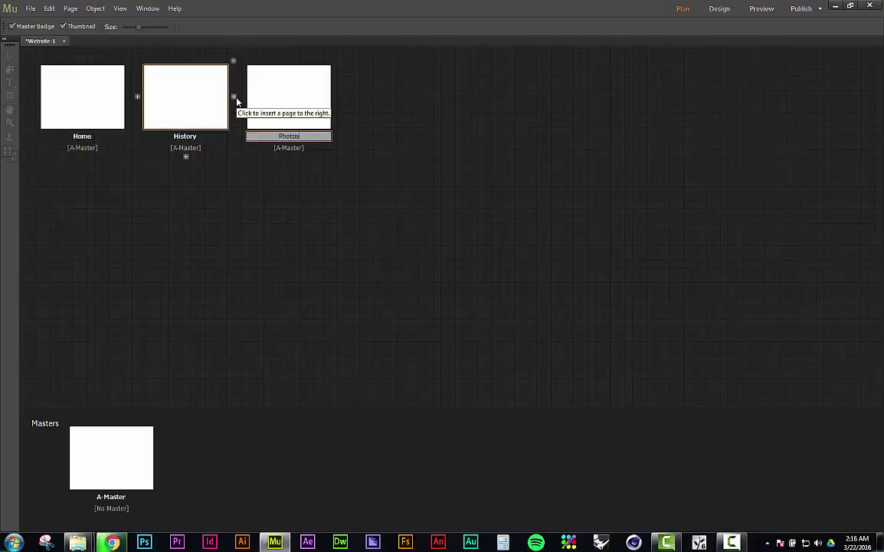
key("Return")
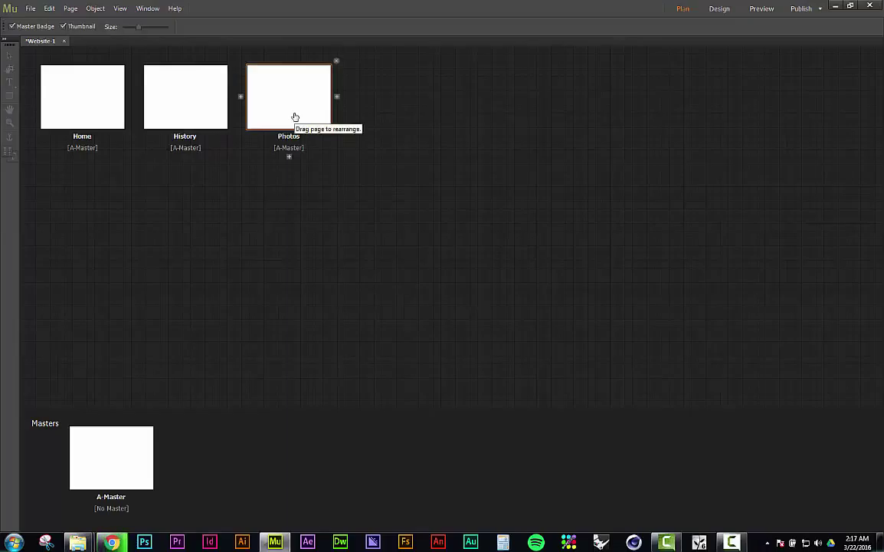
Step: Add a page after Photos and name it 'Contact Us'
left_click(337, 98)
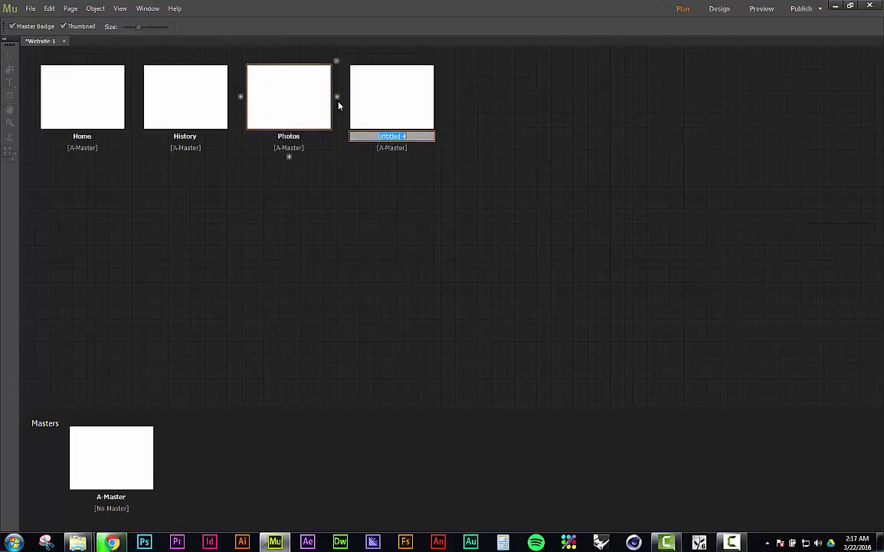
type("Cont")
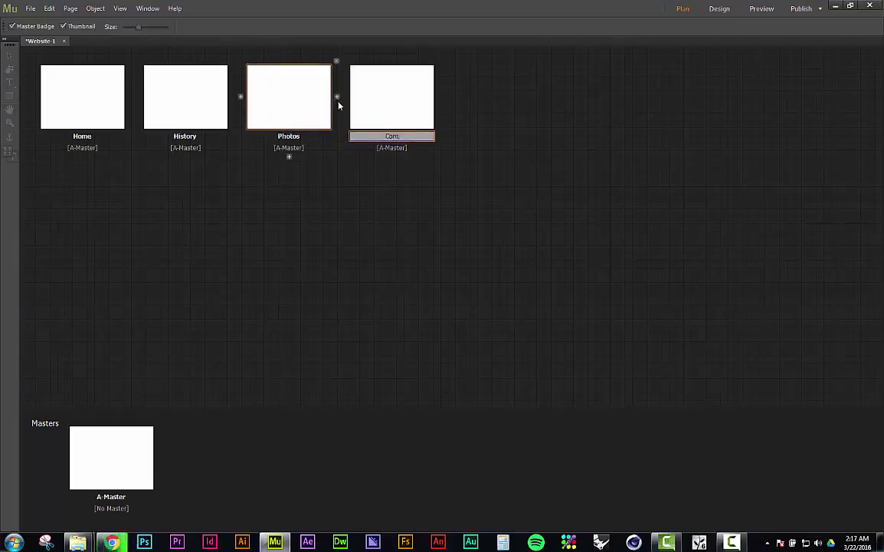
type("act me")
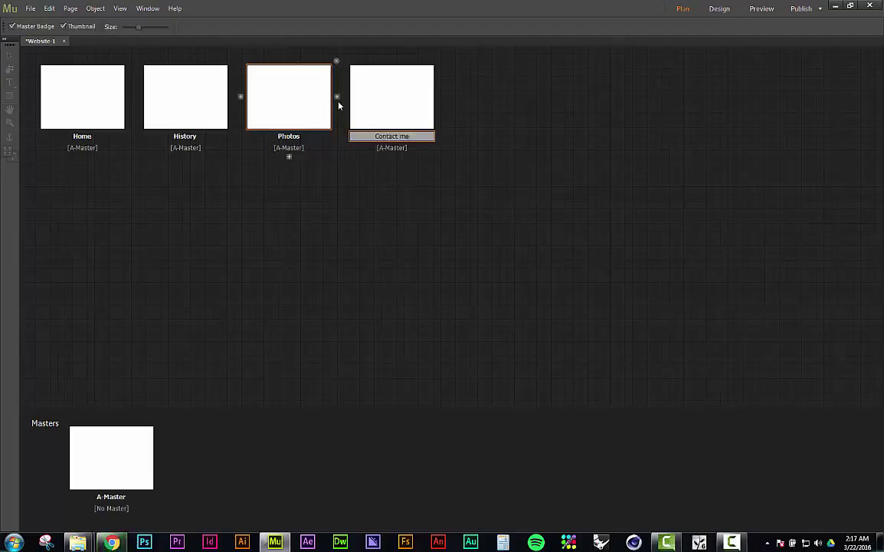
key("Return")
left_click(353, 100)
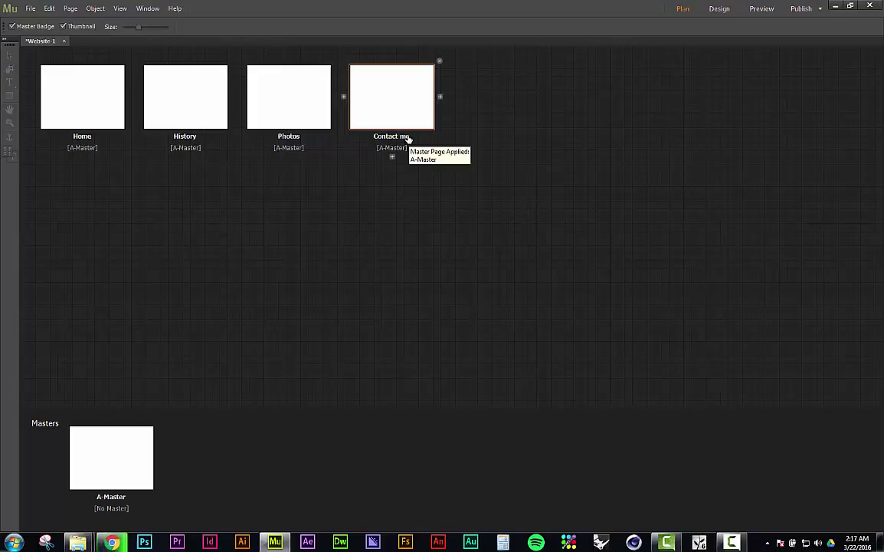
double_click(409, 137)
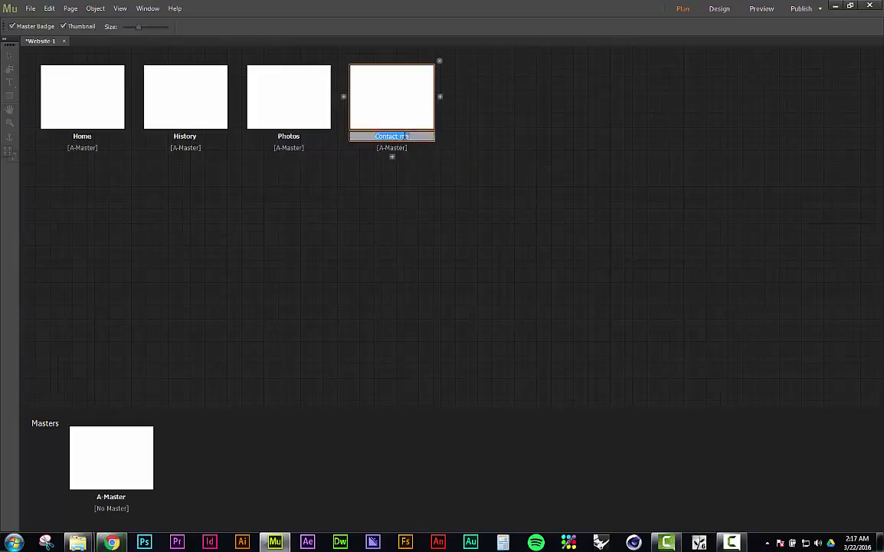
type("Contact")
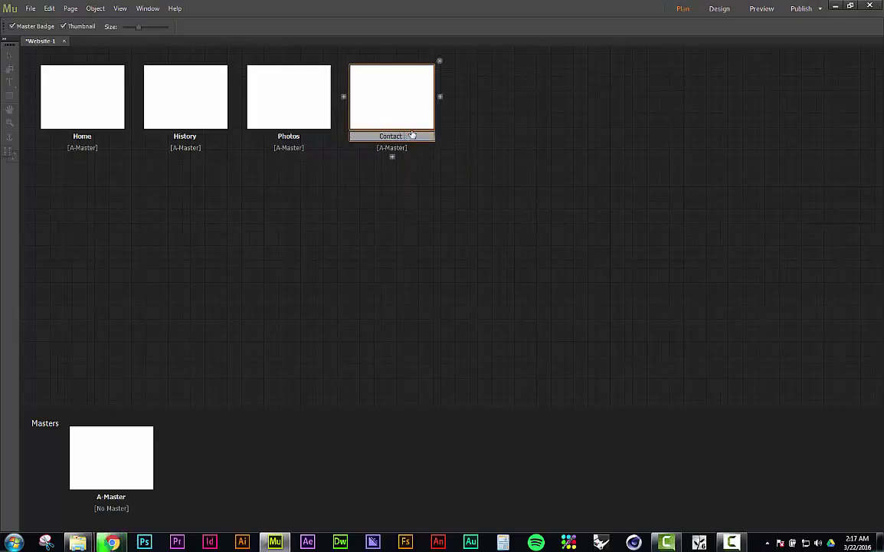
type(" Us")
key("Return")
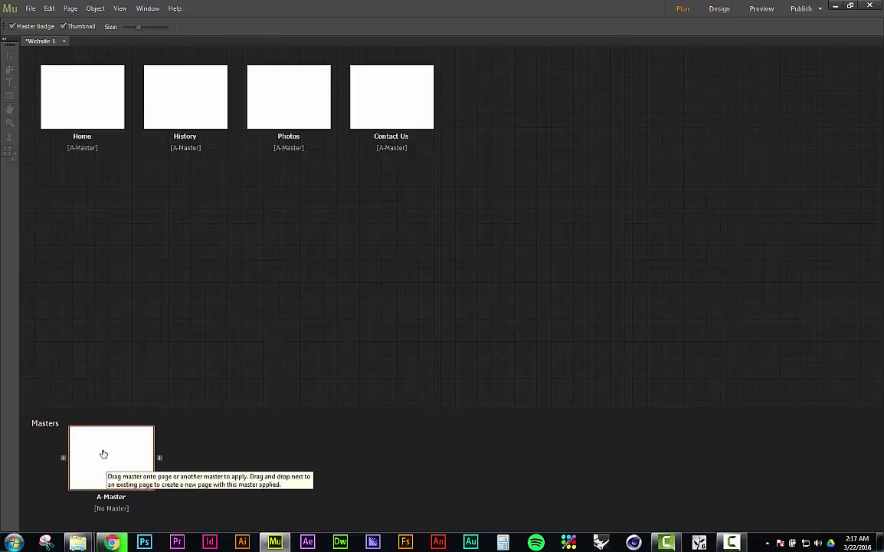
Step: Open A-Master in Design view and dismiss the Responsive Tour popup
double_click(104, 454)
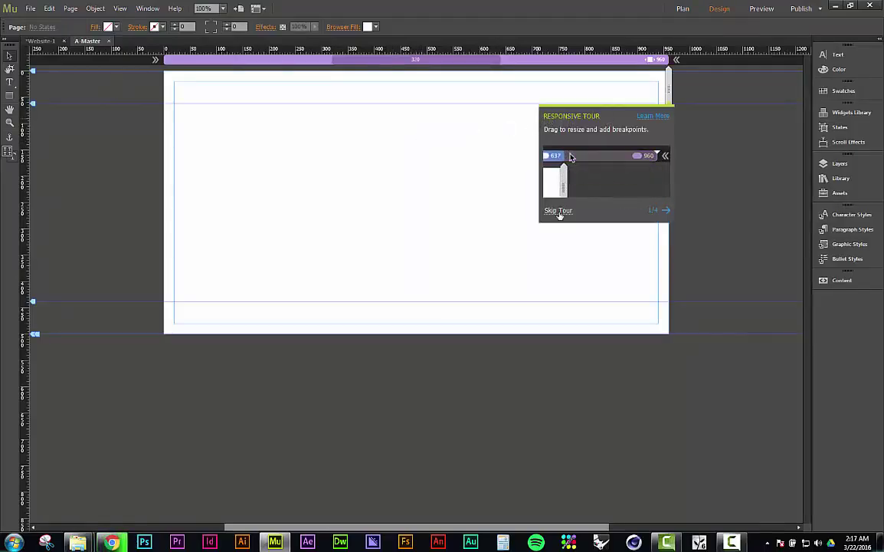
left_click(559, 213)
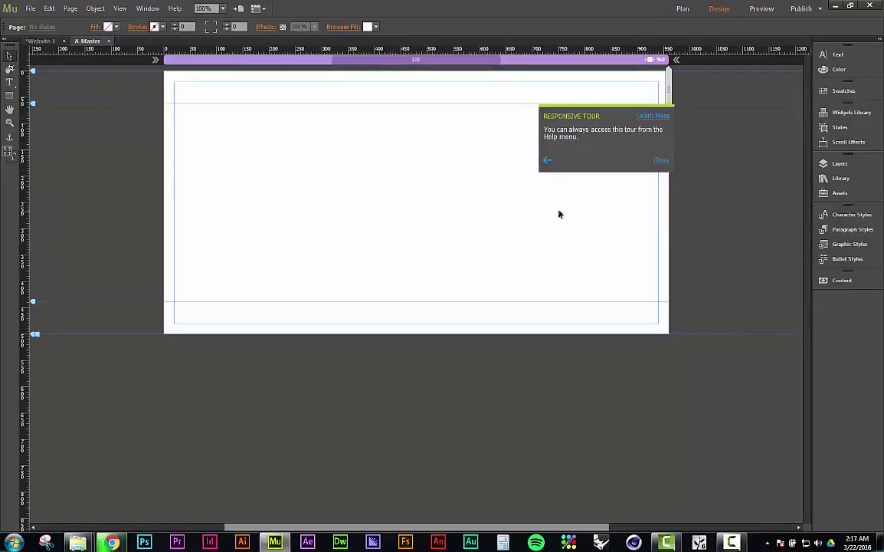
left_click(662, 161)
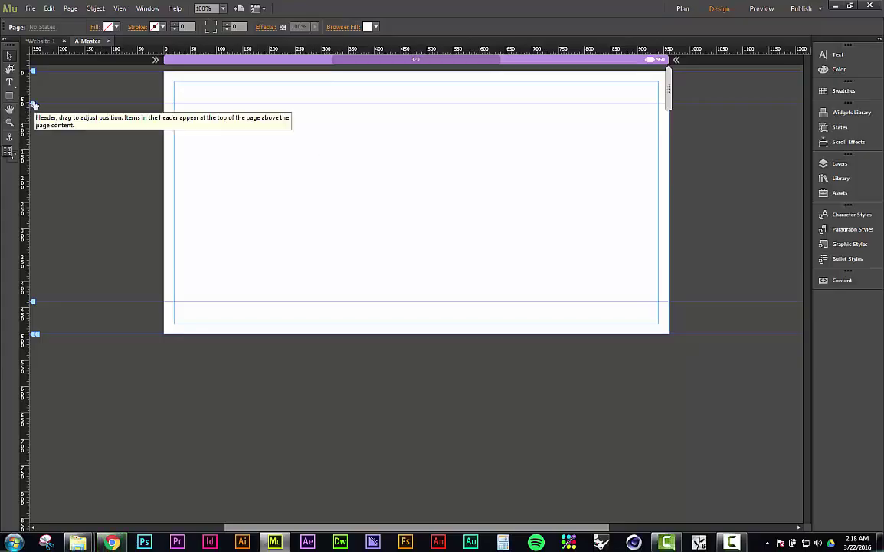
Step: Move the header guide down to Y 74 px and the footer guide up to Y 433 px
mouse_move(33, 104)
left_mouse_down()
mouse_move(33, 125)
mouse_move(37, 112)
left_mouse_up()
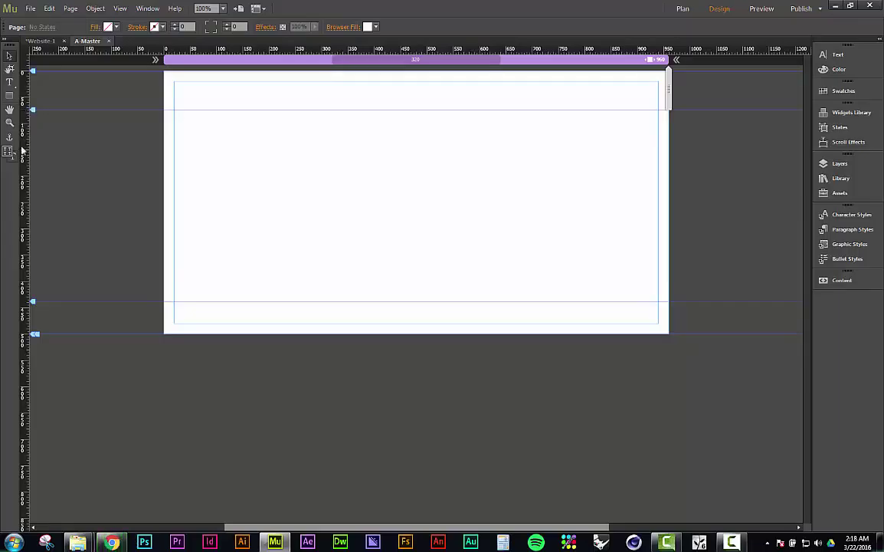
left_click_drag(33, 301, 33, 302)
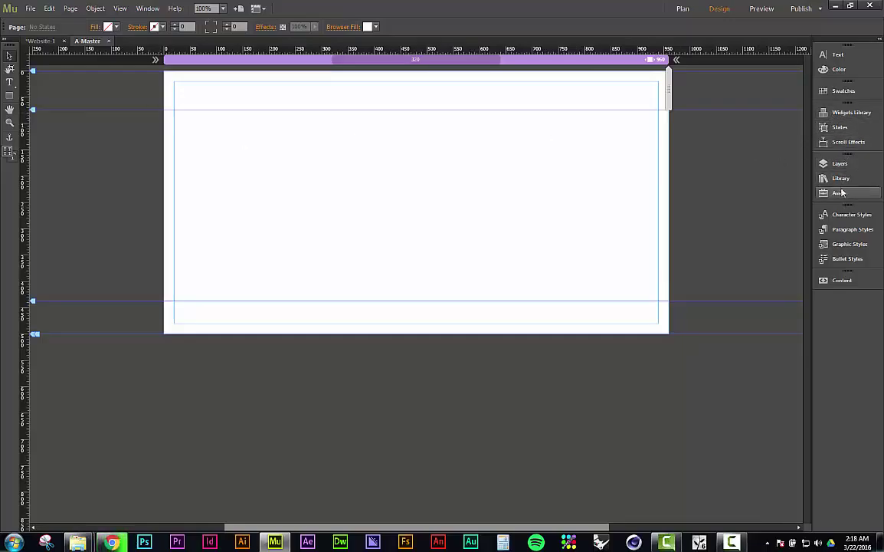
Step: Place a Horizontal menu widget from the Widgets Library's Menus category onto the master page
left_click(846, 115)
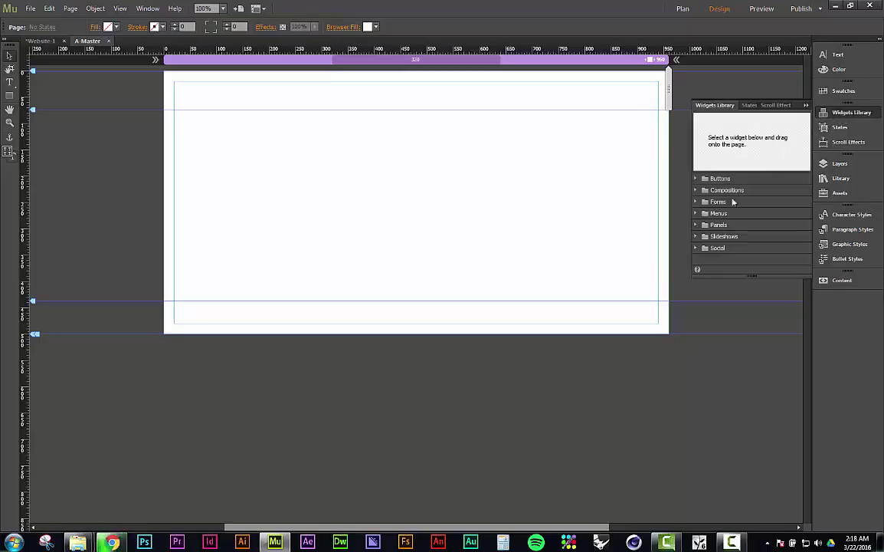
left_click(696, 214)
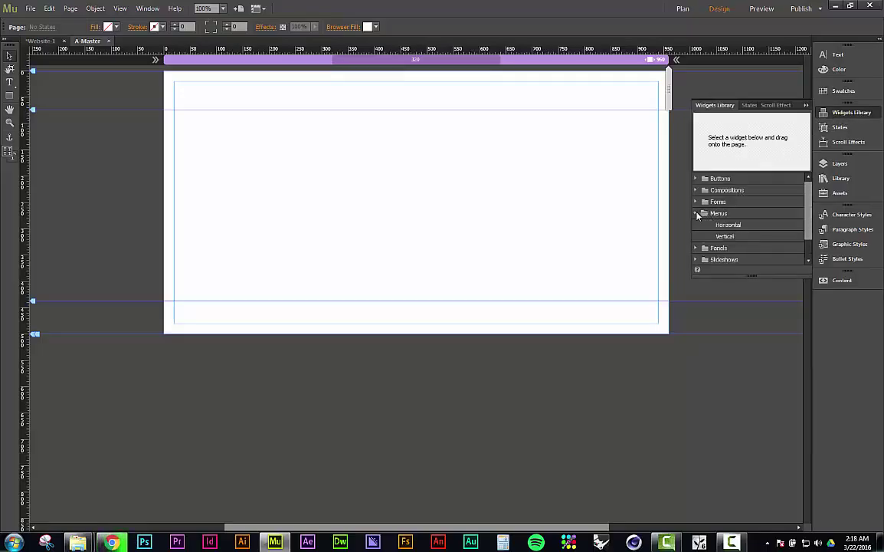
left_click(729, 224)
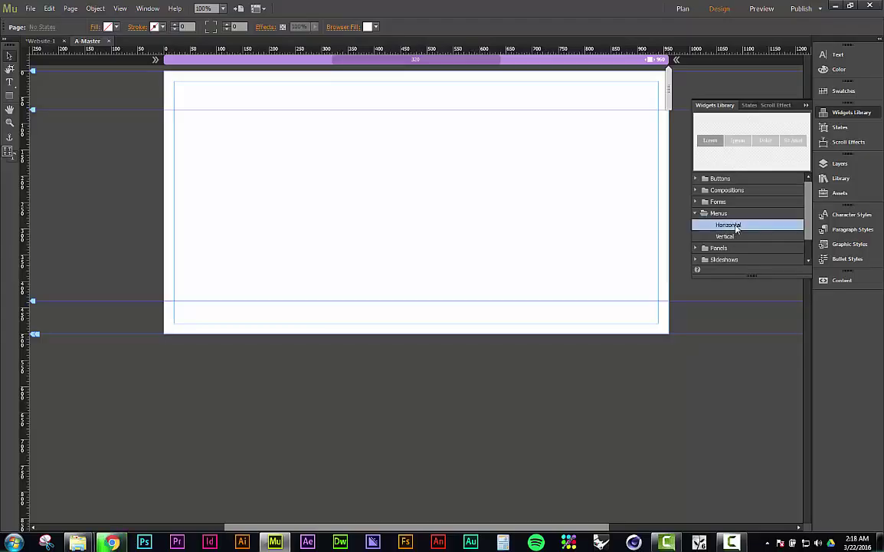
left_click_drag(736, 227, 177, 117)
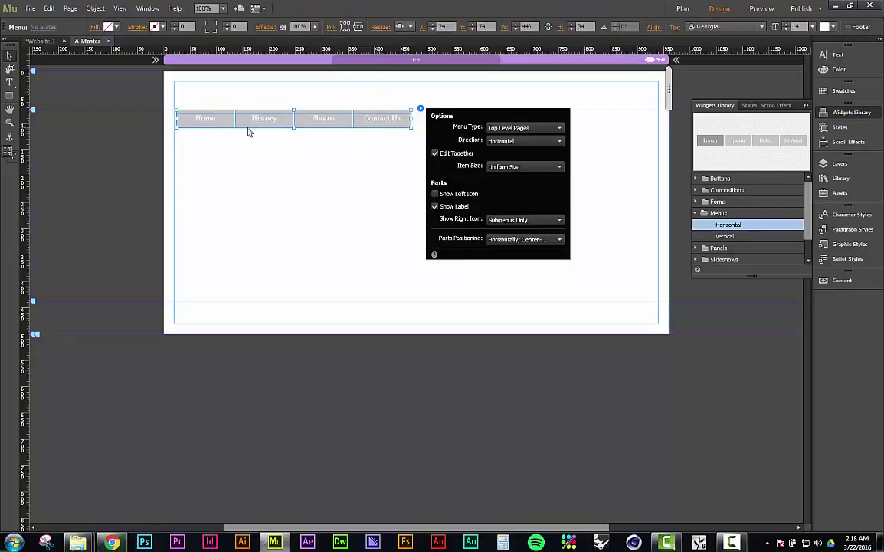
left_click(213, 119)
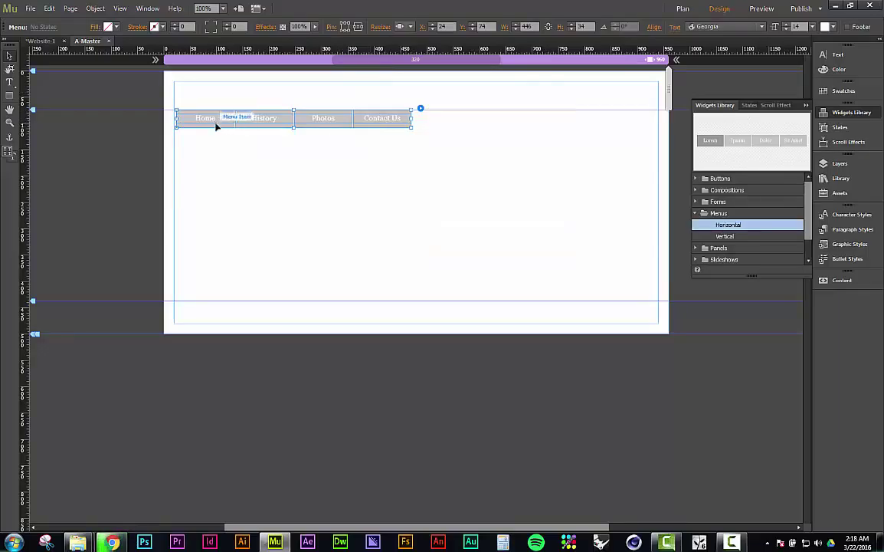
Step: Move the menu to the page top and widen it to about 894 px within the margins
left_click_drag(217, 127, 219, 114)
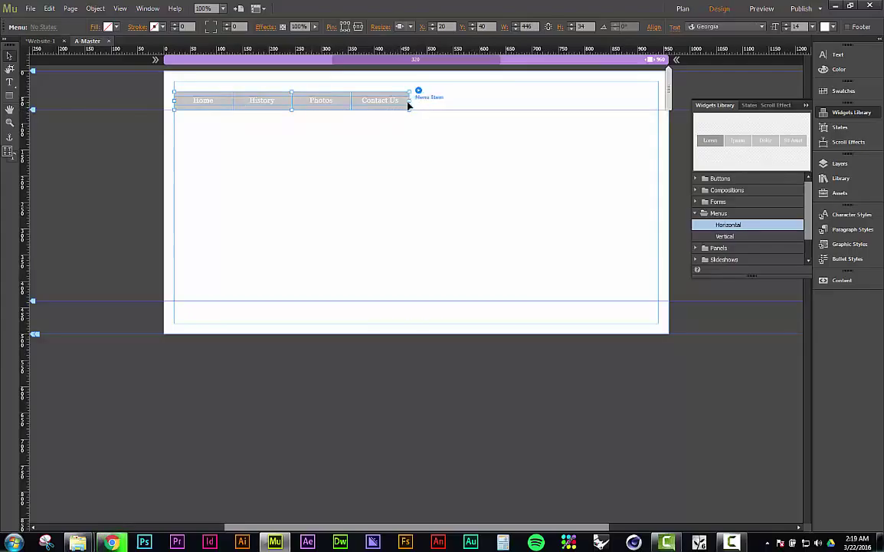
left_click_drag(410, 104, 666, 108)
scroll(557, 500, "right", 2)
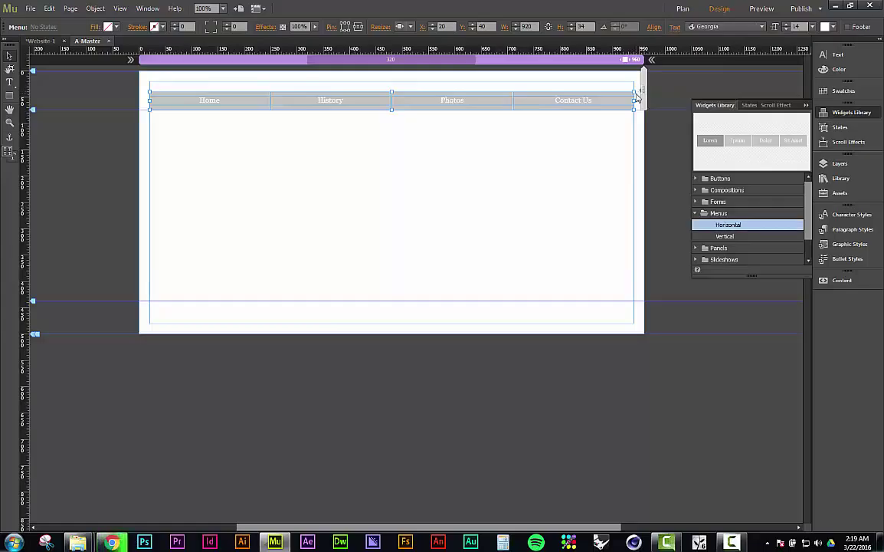
left_click_drag(630, 97, 626, 99)
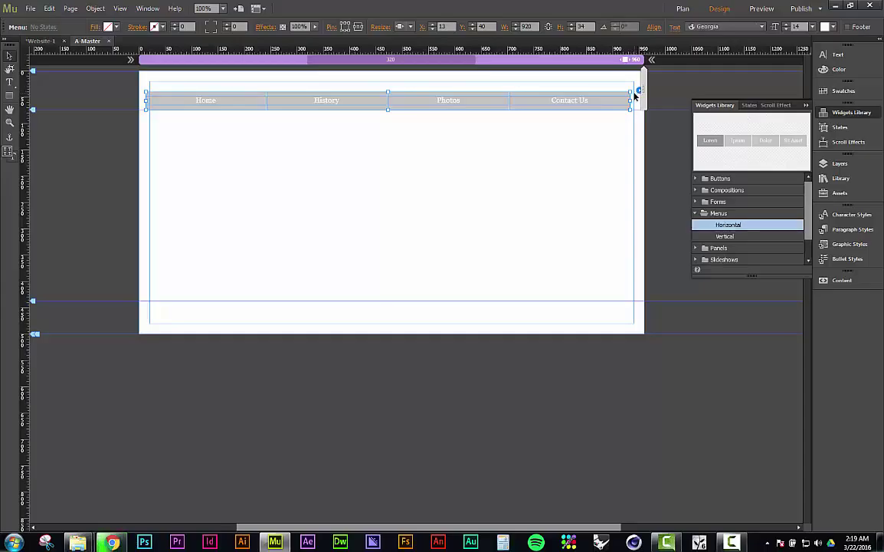
left_click_drag(633, 98, 620, 105)
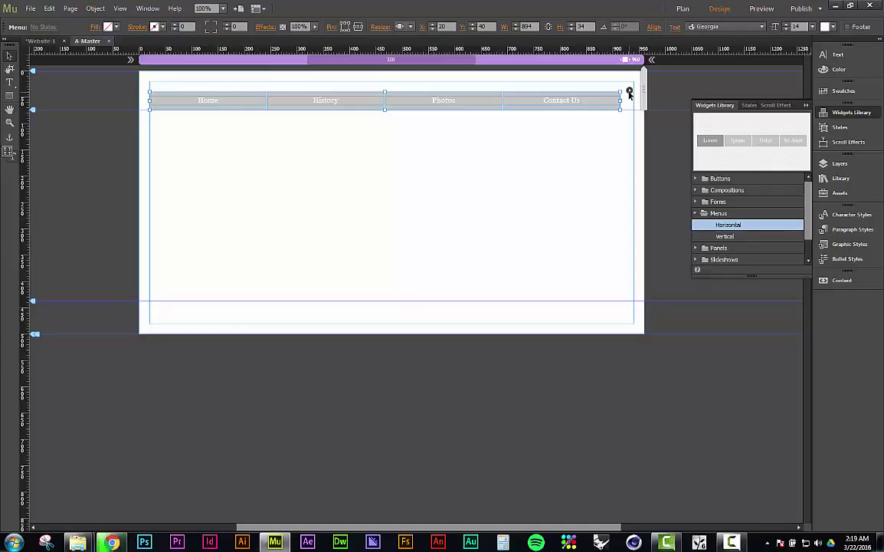
Step: Keep the menu on top-level pages and in Horizontal direction after trying Vertical
left_click(629, 91)
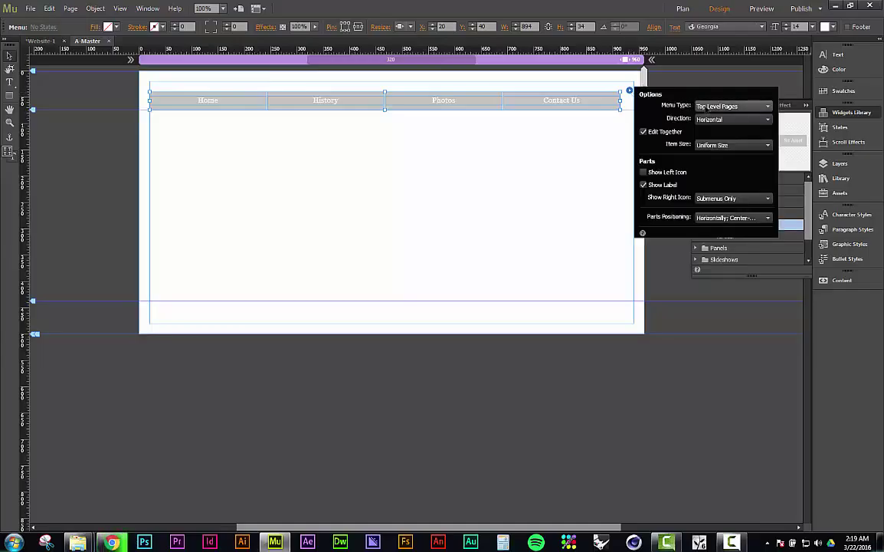
left_click(704, 107)
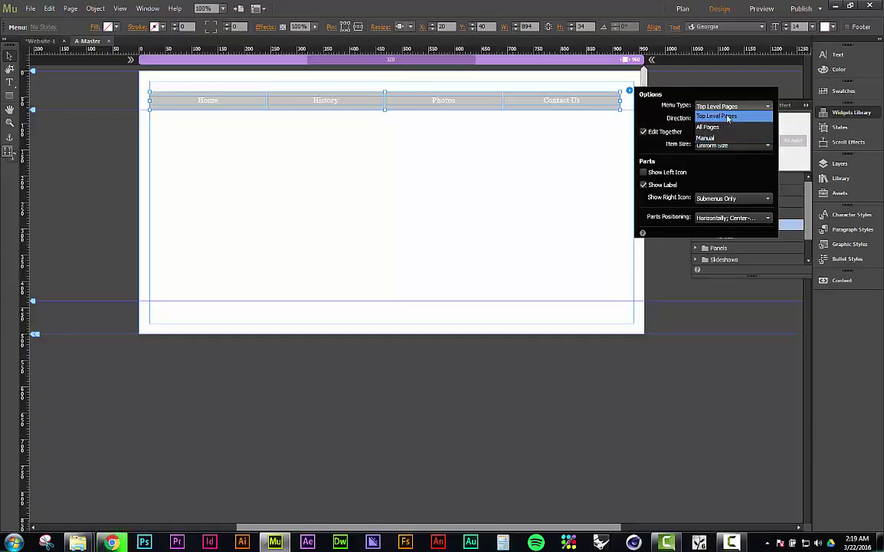
left_click(739, 116)
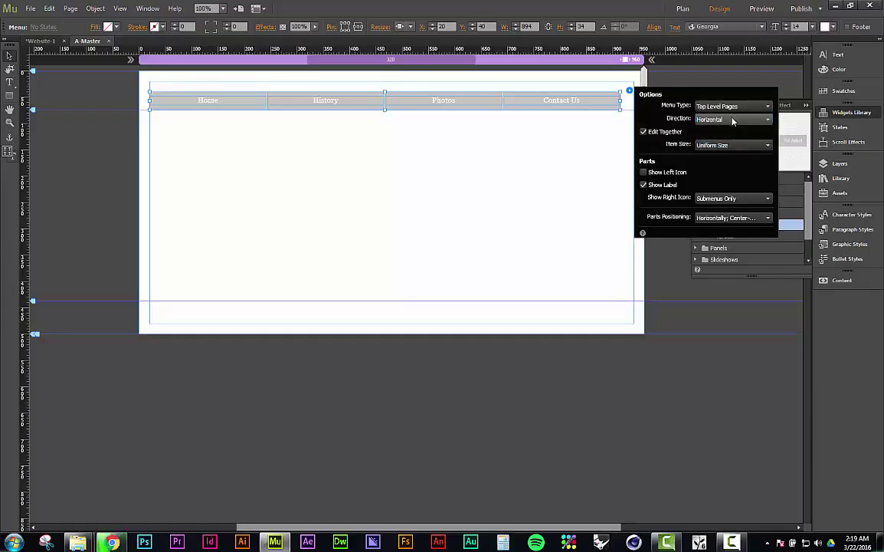
left_click(733, 119)
left_click(725, 141)
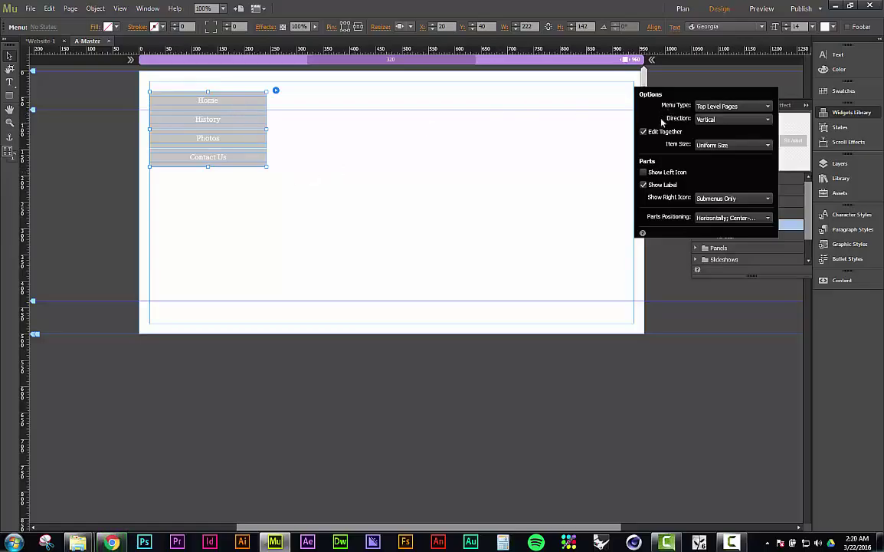
left_click(713, 121)
left_click(714, 134)
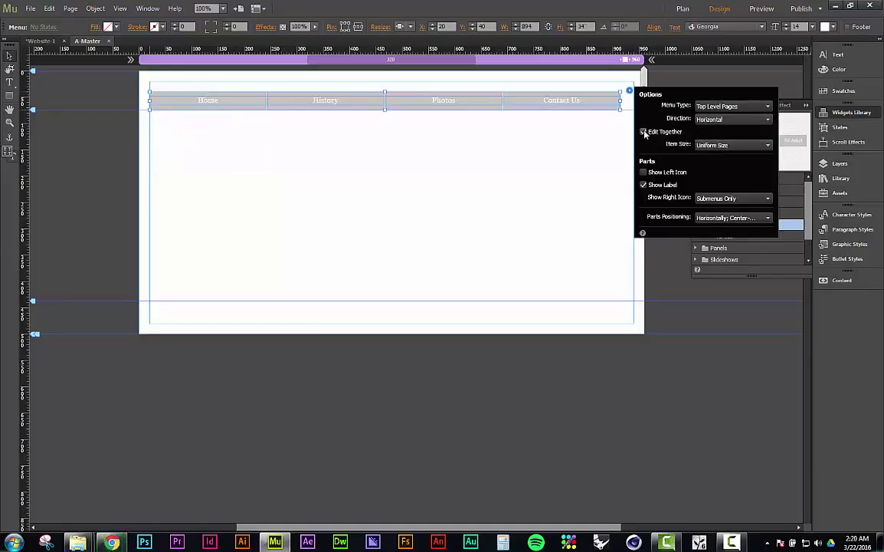
Step: Set menu items to Uniform Size with centre-aligned labels, then close the options
left_click(724, 146)
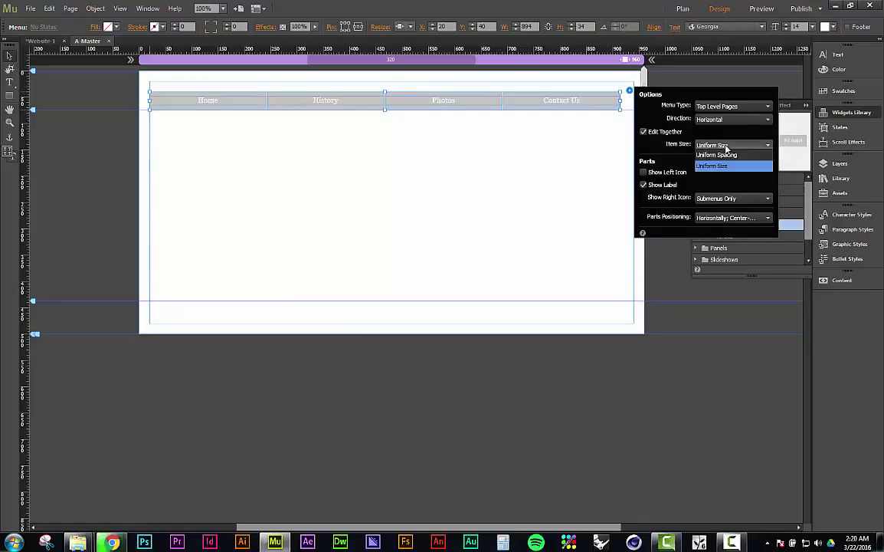
left_click(729, 157)
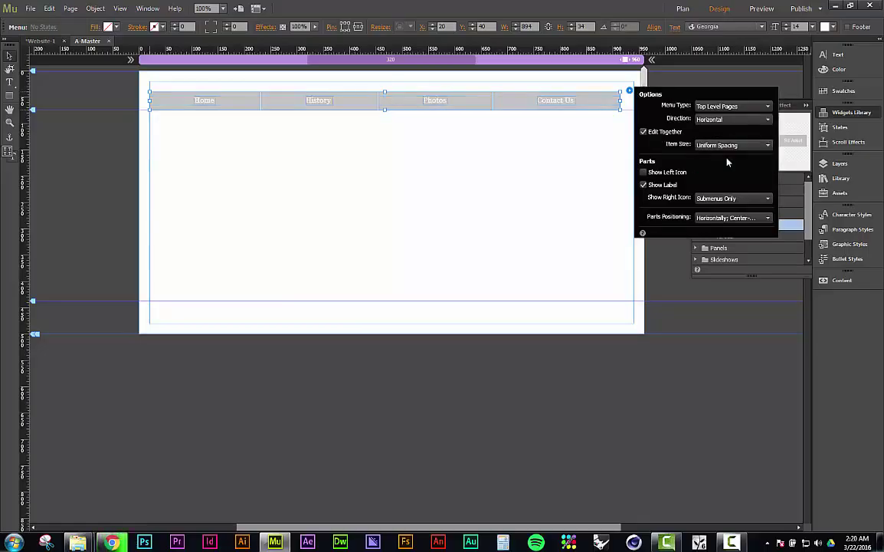
left_click(726, 146)
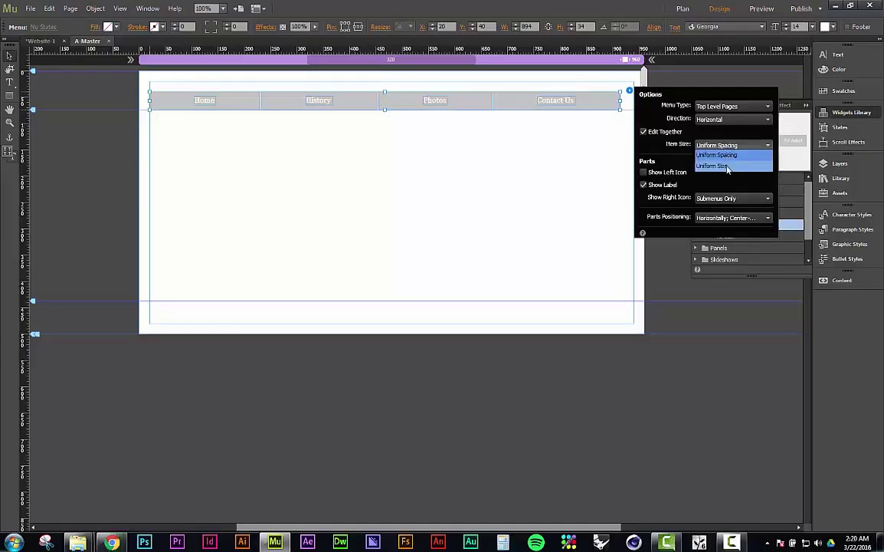
left_click(726, 167)
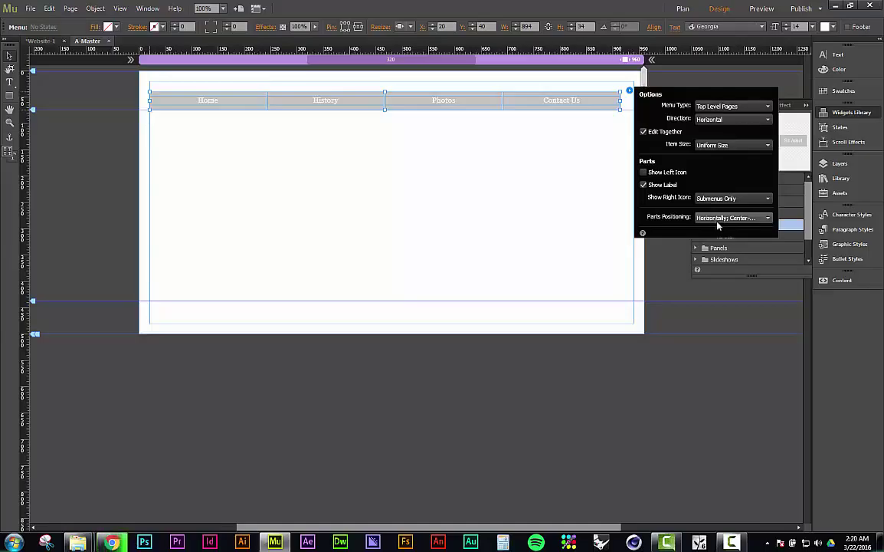
left_click(732, 219)
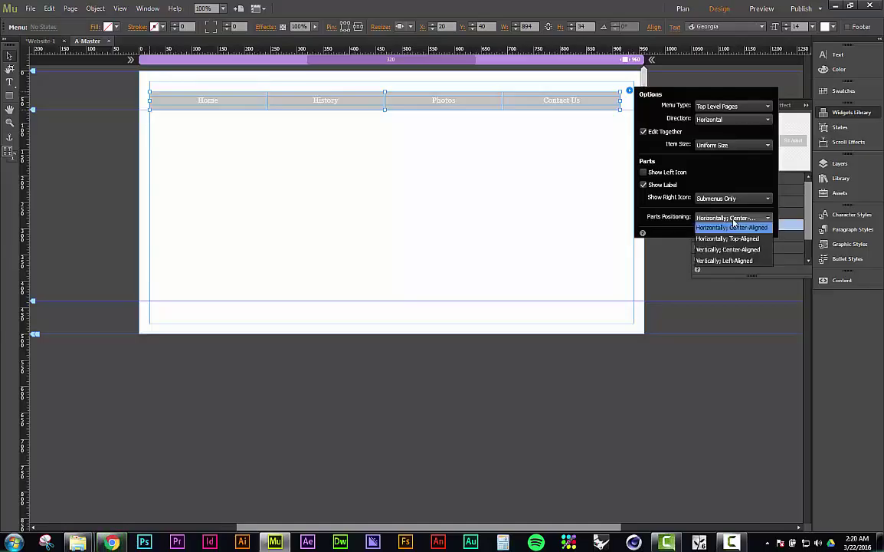
left_click(731, 228)
left_click(557, 180)
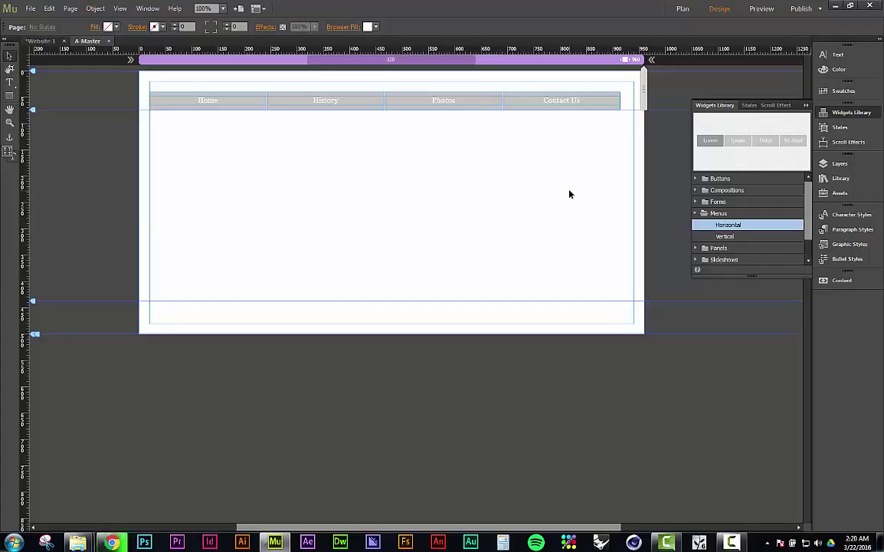
Step: Widen the menu to 920 px and lower the header guide and menu to Y 67
left_click(619, 106)
left_click_drag(620, 101, 634, 105)
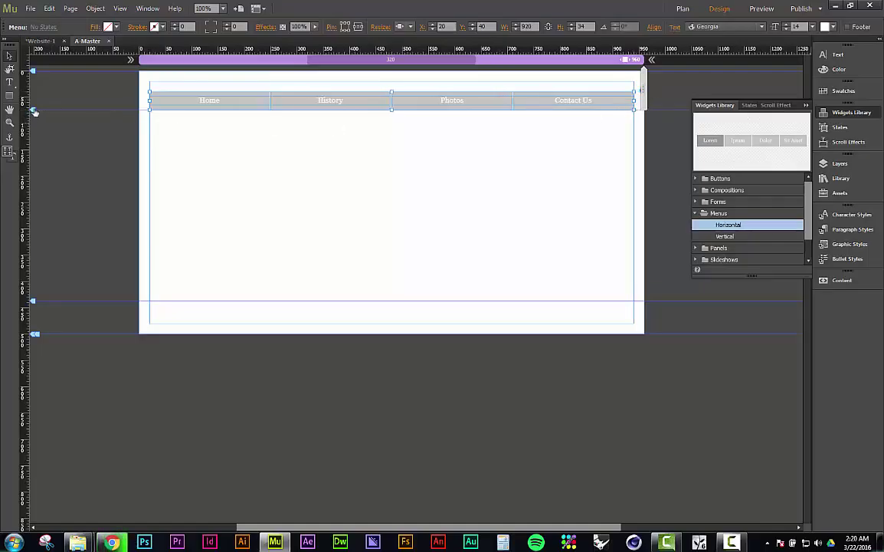
left_click_drag(32, 110, 40, 125)
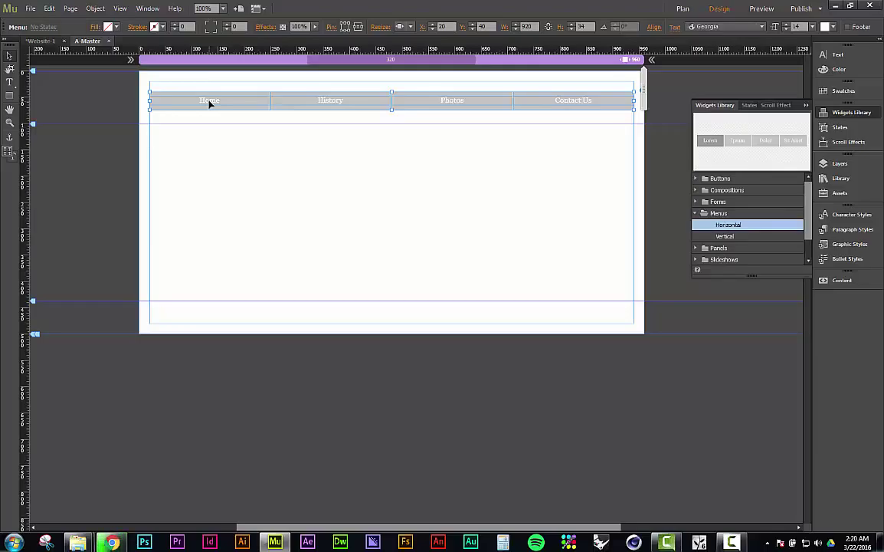
left_click_drag(210, 104, 205, 124)
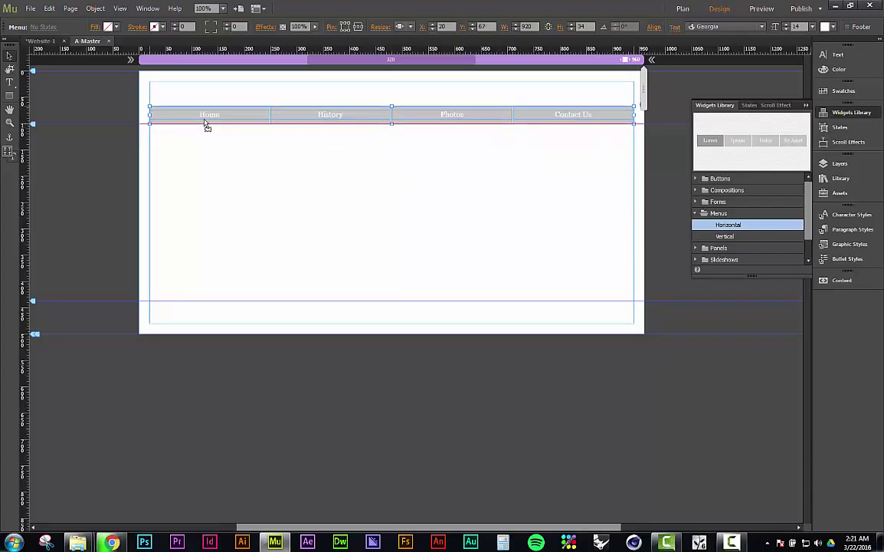
left_click(201, 159)
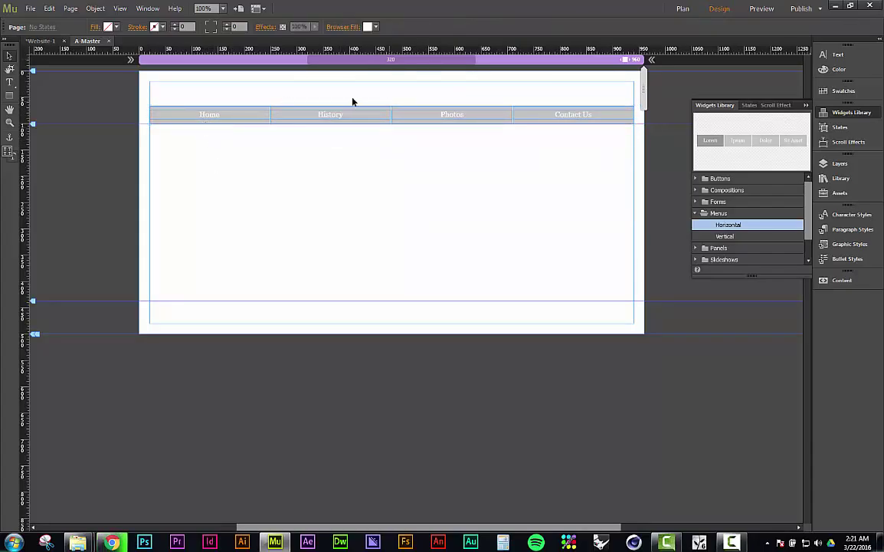
Step: Draw an Arial text frame above the menu and begin typing the Winterset heading
left_click(10, 83)
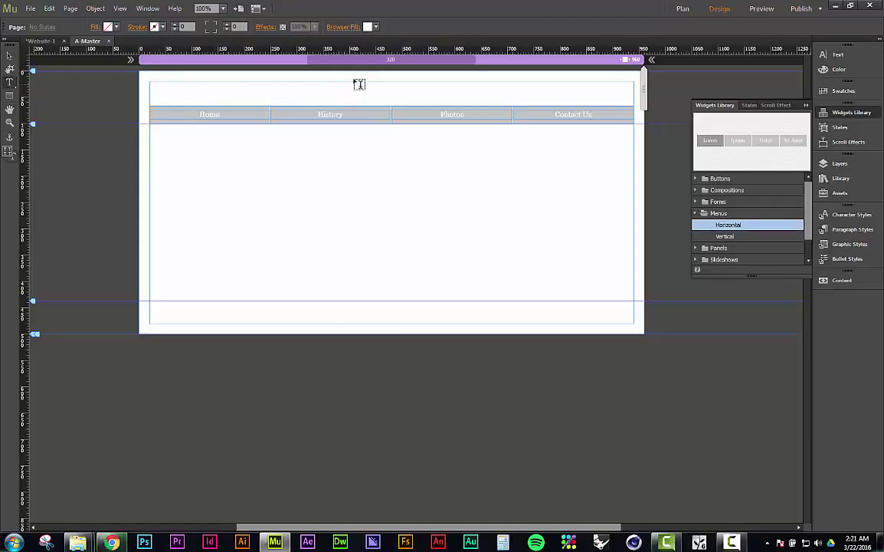
left_click_drag(338, 81, 492, 108)
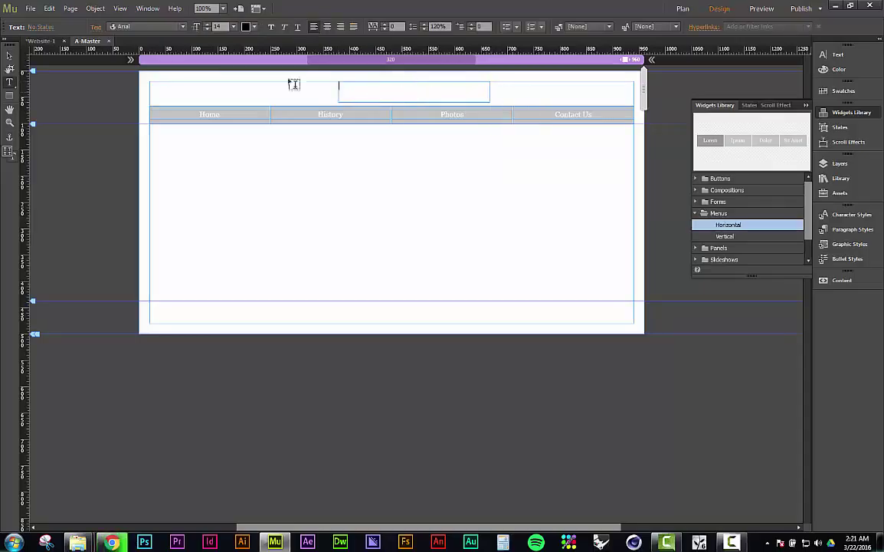
left_click(174, 28)
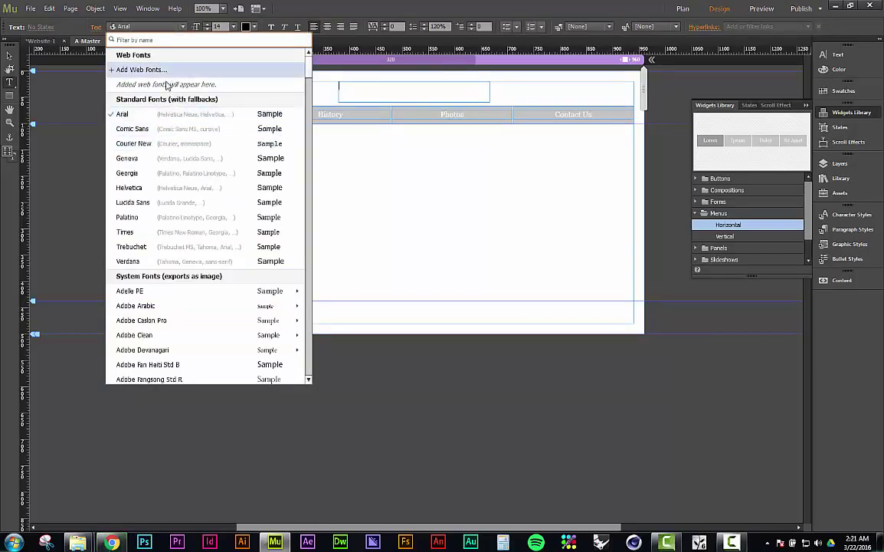
mouse_move(161, 295)
left_click(131, 116)
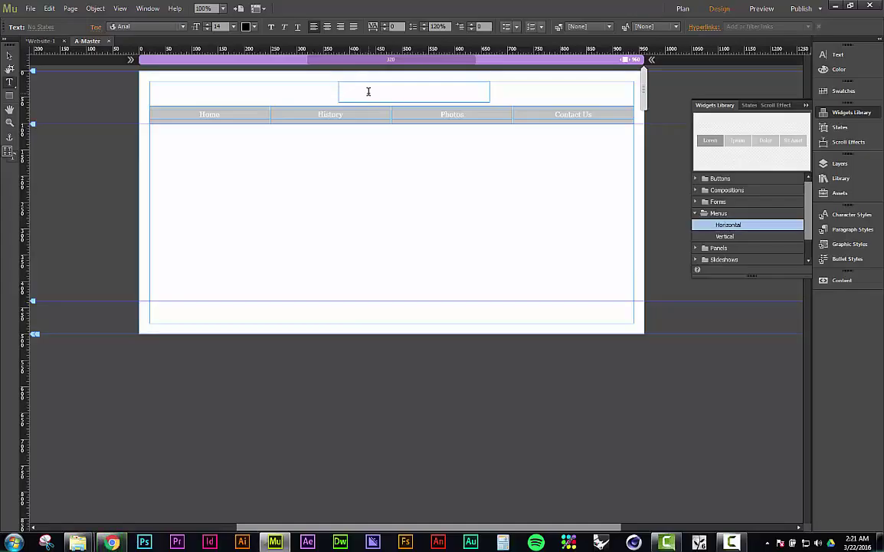
type("Winterset Library Web Page")
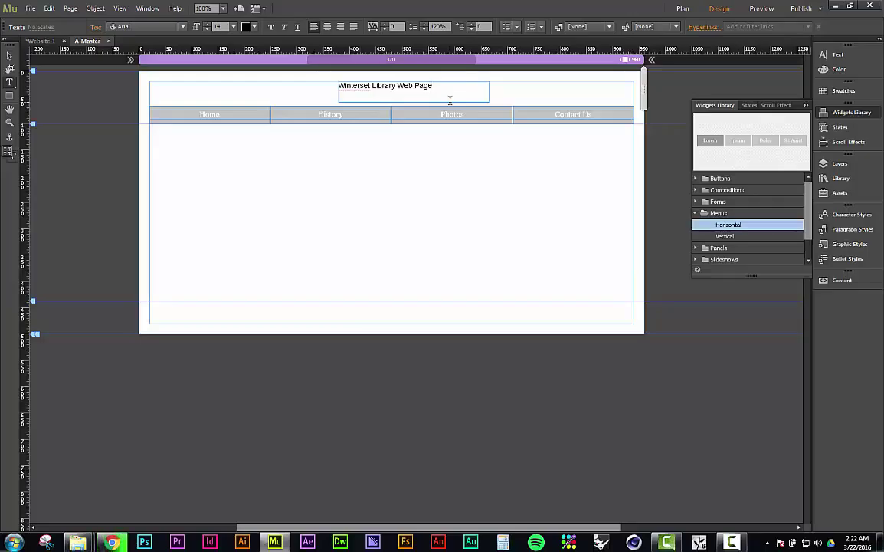
Step: Centre-align the 'Winterset Library Web Page' heading, undoing an accidental overwrite
triple_click(466, 84)
left_click(463, 85)
triple_click(464, 85)
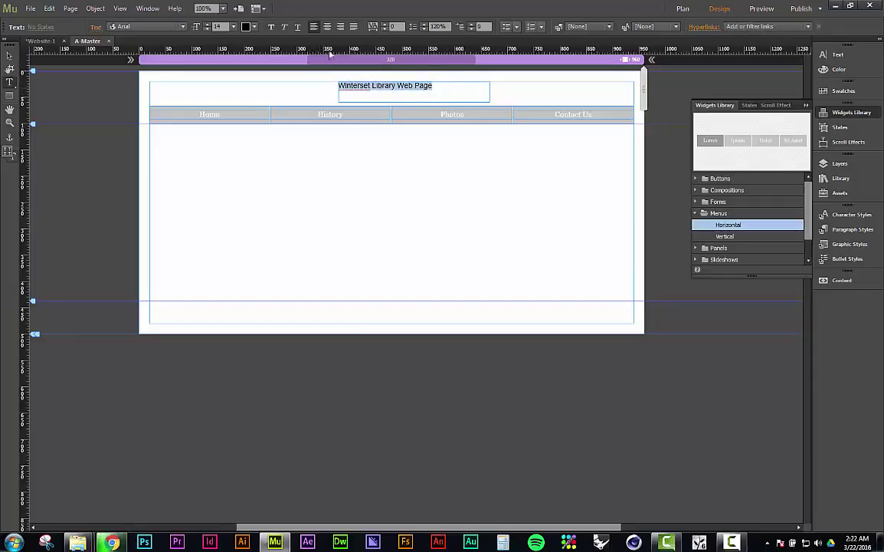
left_click(327, 28)
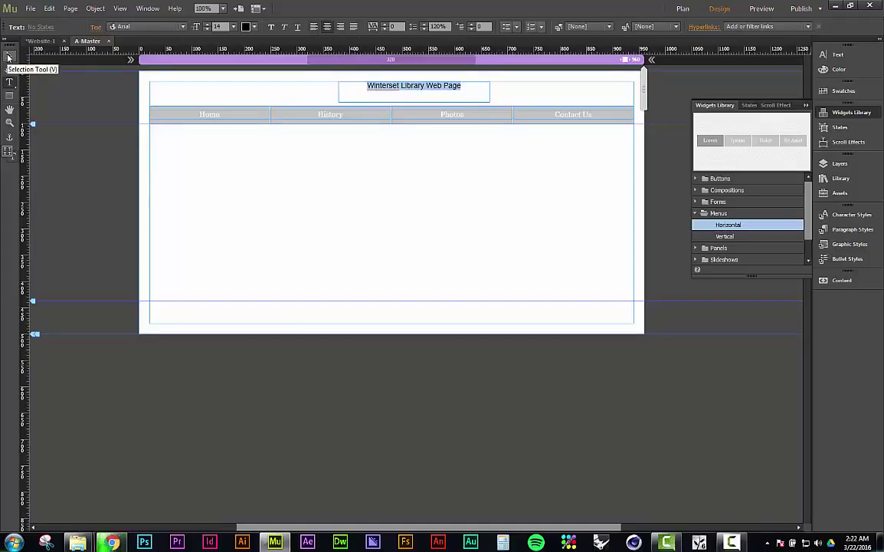
type("V")
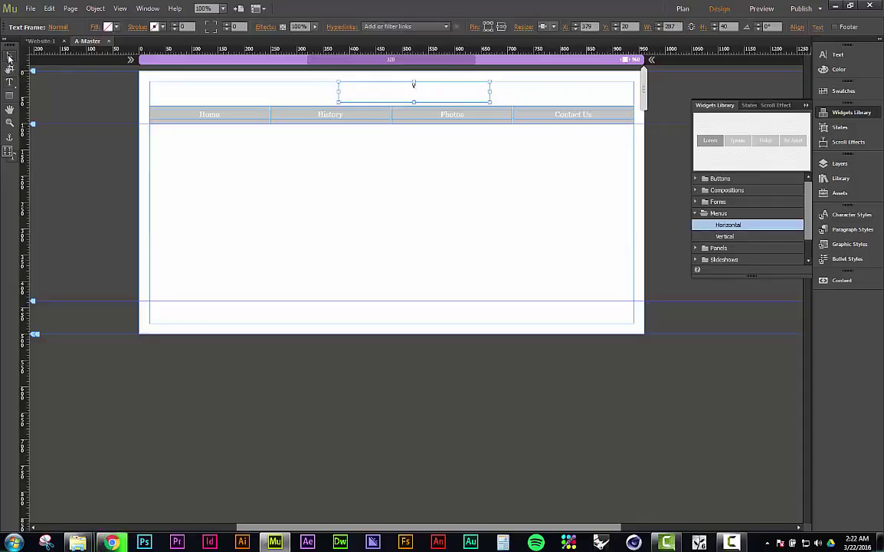
key("ctrl+z")
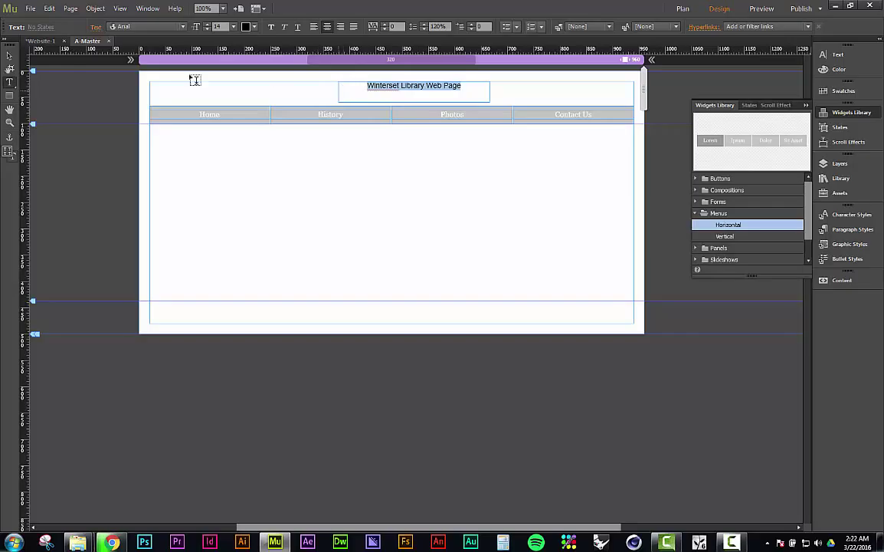
left_click(9, 57)
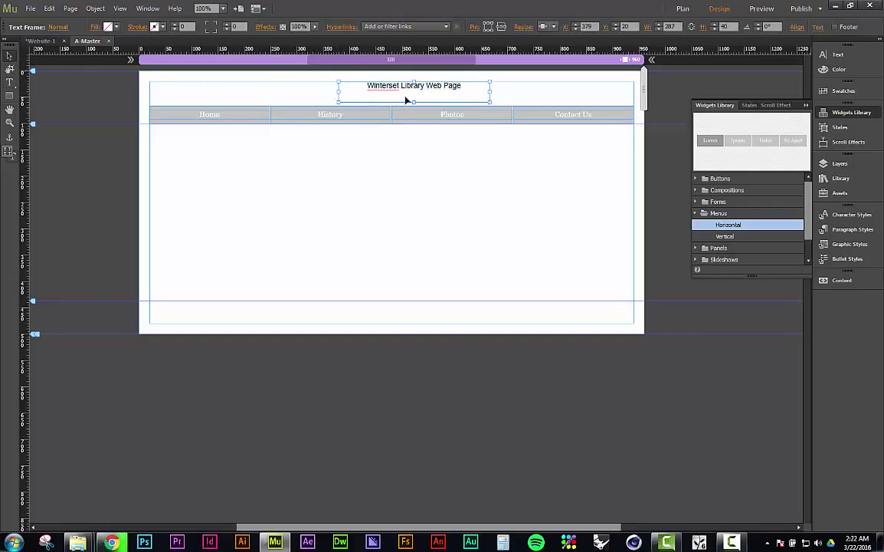
Step: Resize the heading box to a single line above the menu
left_click_drag(414, 102, 414, 91)
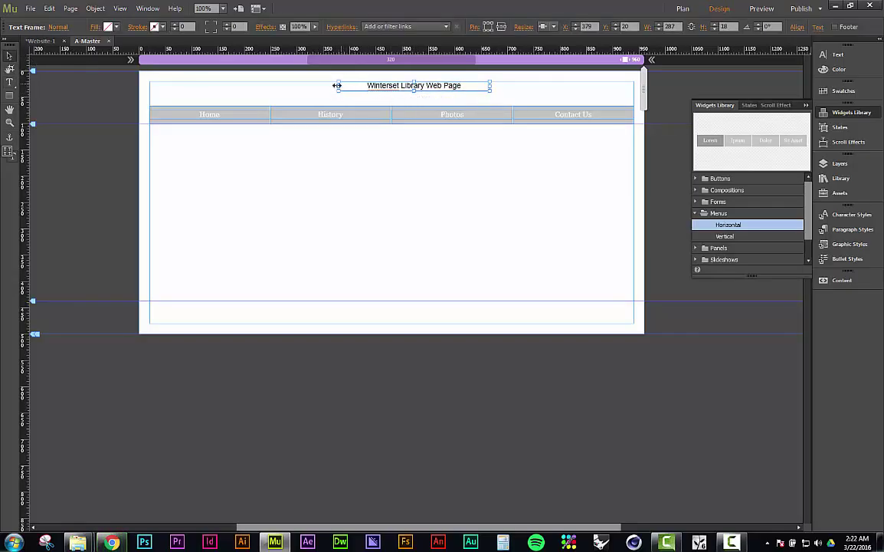
left_click_drag(338, 85, 362, 89)
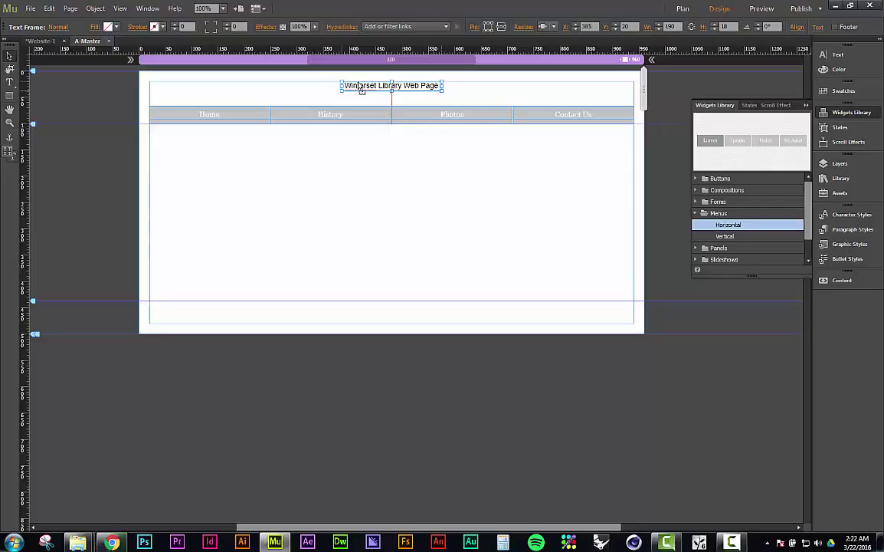
left_click_drag(362, 89, 361, 90)
left_click_drag(441, 89, 455, 102)
Step: Set the heading text size to 24 pt
double_click(437, 91)
key("ctrl+a")
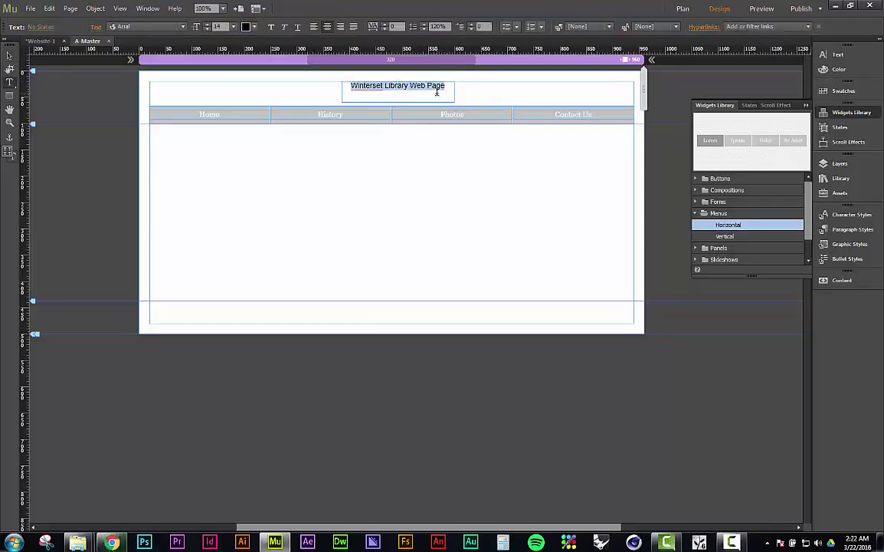
left_click(234, 27)
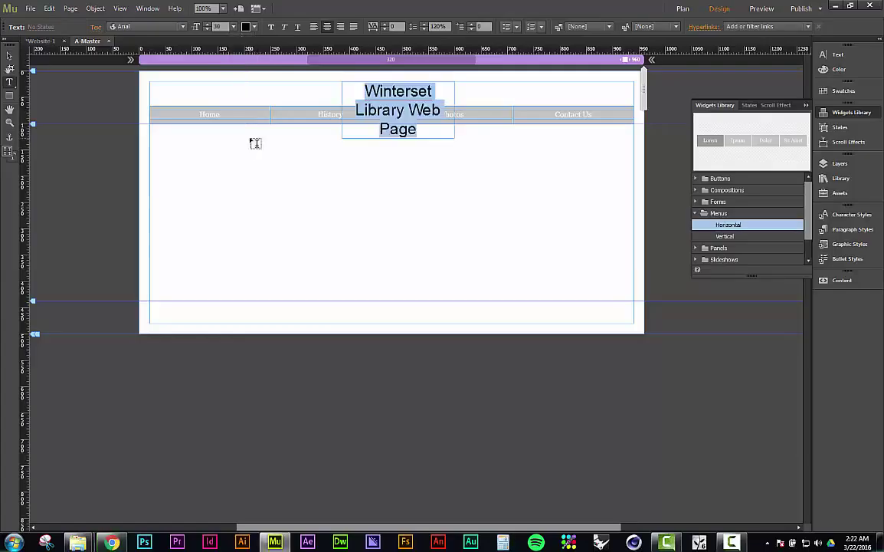
left_click(244, 141)
left_click(233, 27)
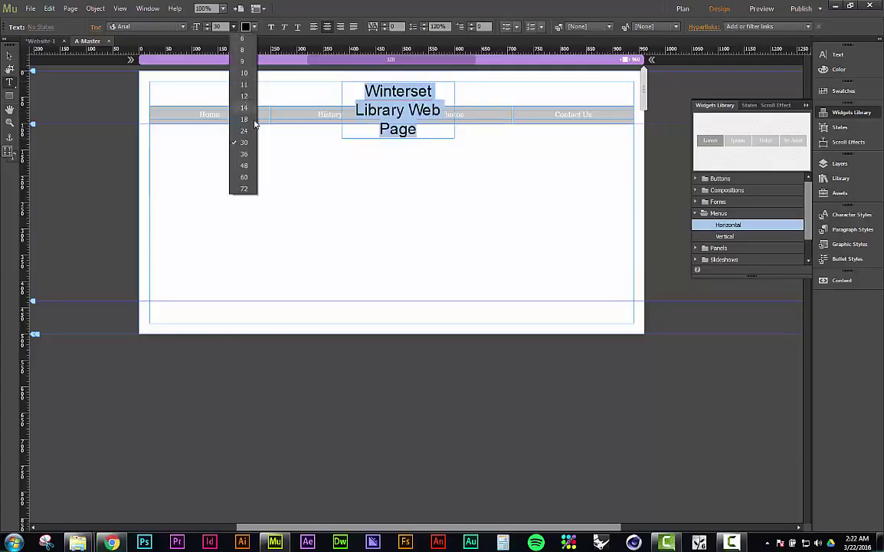
left_click(244, 123)
Step: Widen the heading frame leftward and centre it above the menu
left_click(9, 57)
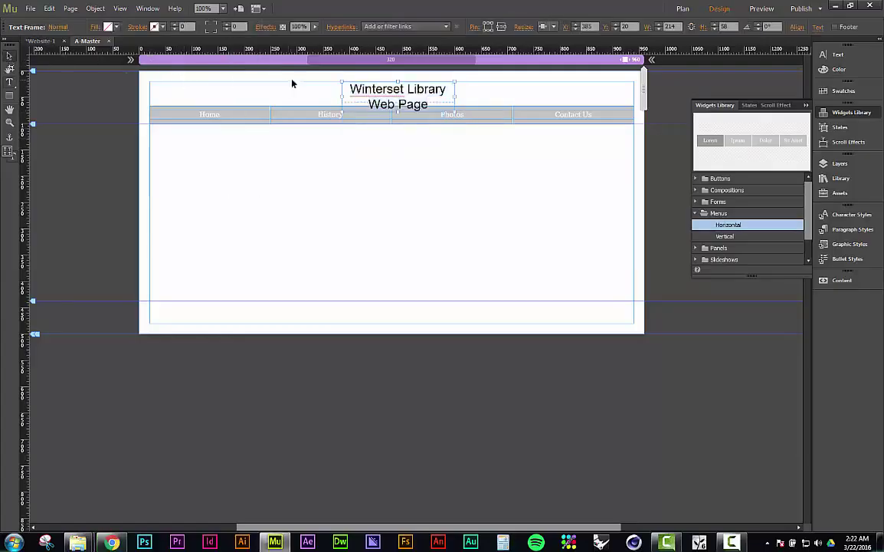
left_click_drag(342, 98, 281, 95)
left_click_drag(350, 91, 374, 93)
left_click(380, 184)
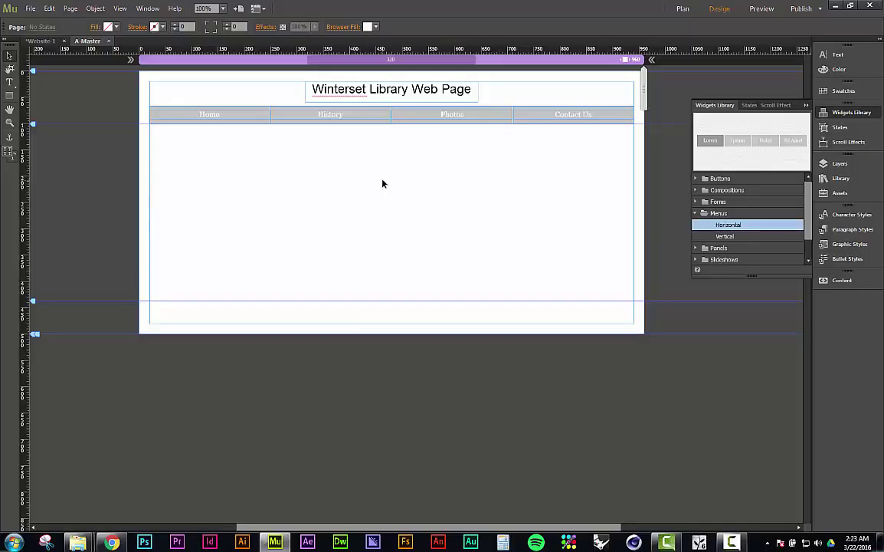
left_click(42, 41)
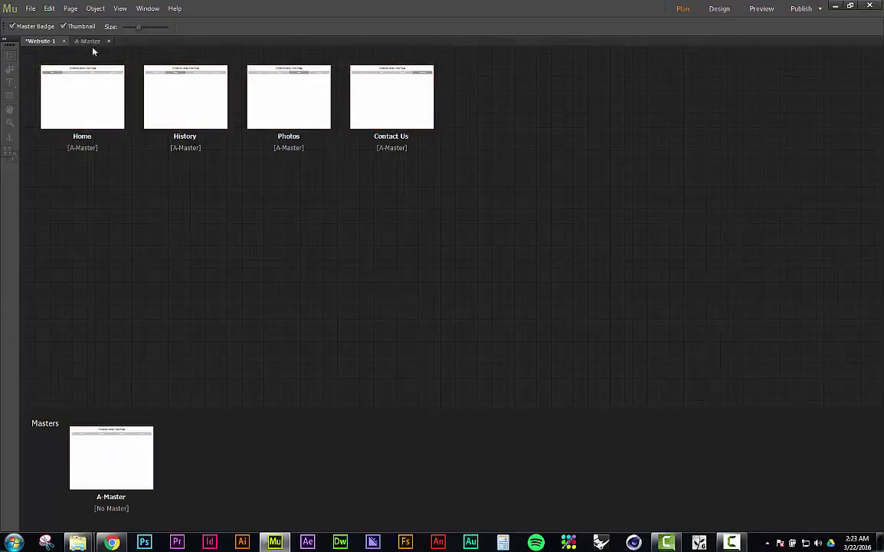
double_click(109, 475)
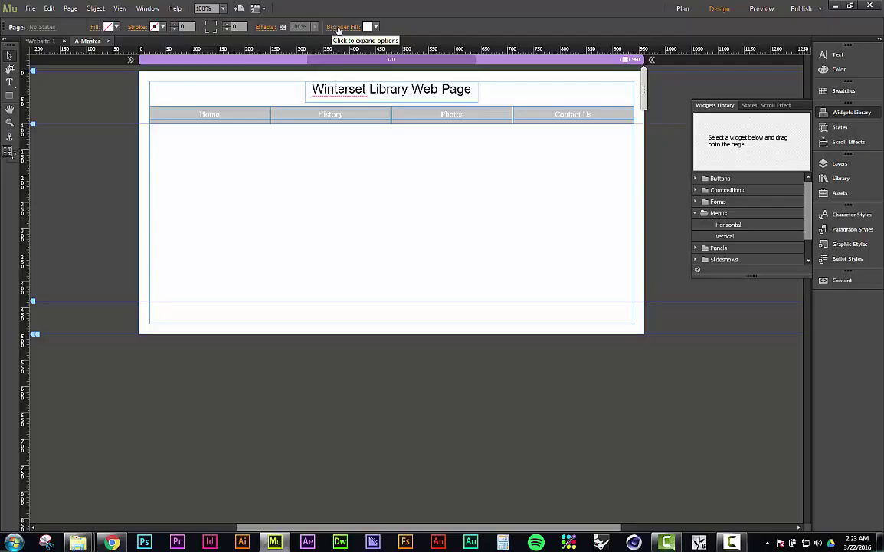
Step: Set the A-Master browser fill to grey 7F7F7F, replacing a briefly tried blue
left_click(376, 27)
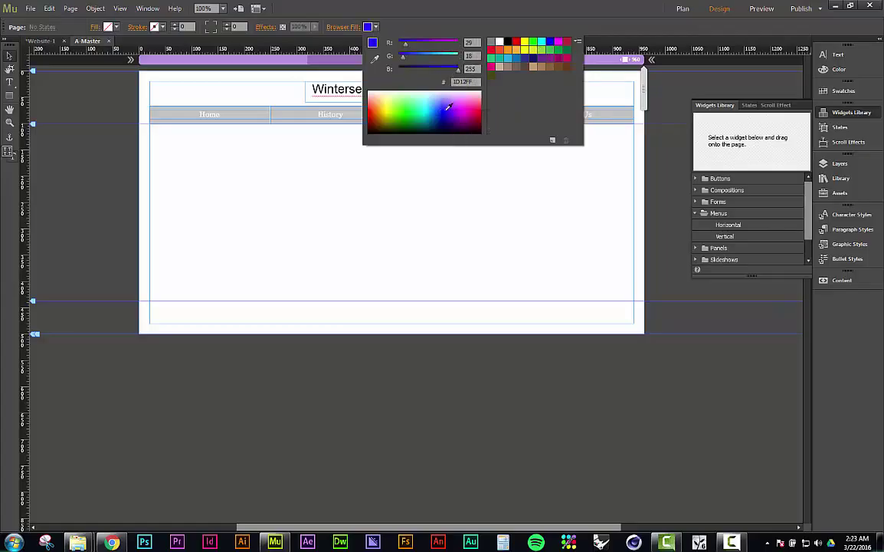
left_click(448, 107)
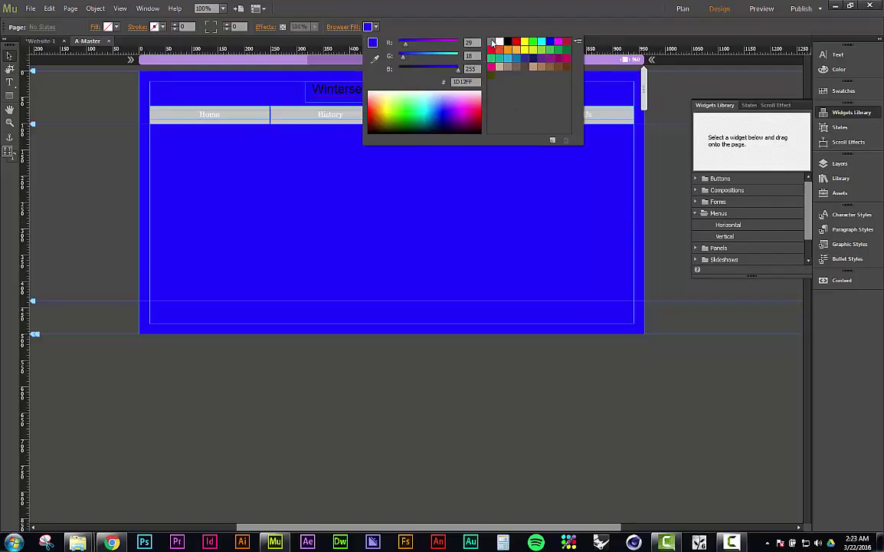
left_click(493, 42)
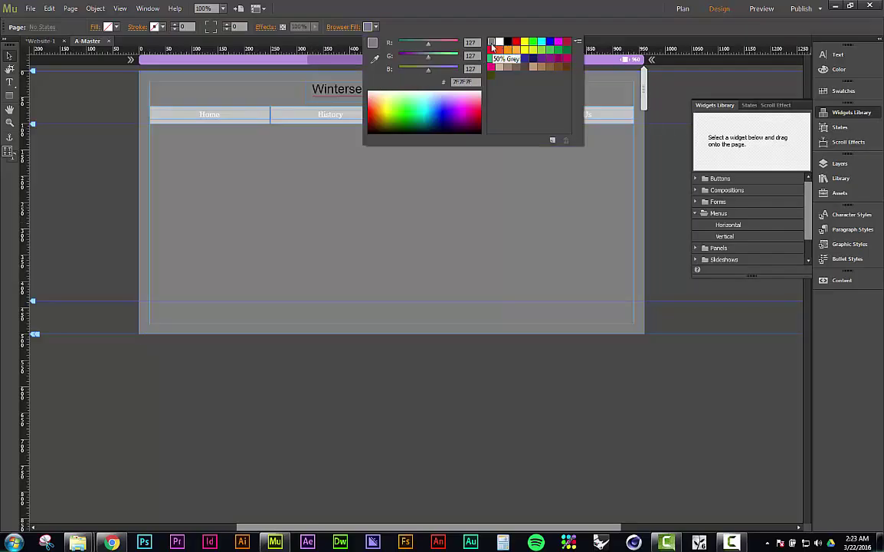
left_click(352, 30)
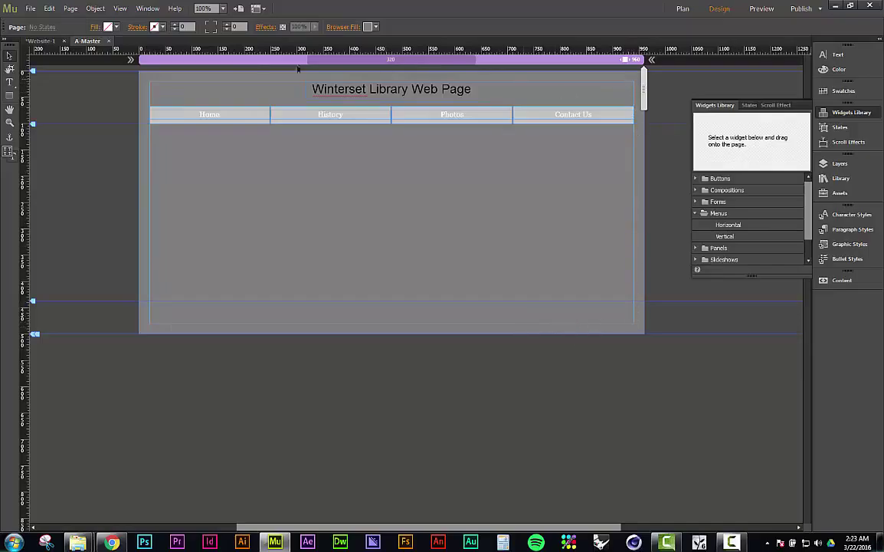
Step: Fill the A-Master page with white FFFFFF, keeping the browser fill grey
left_click(116, 28)
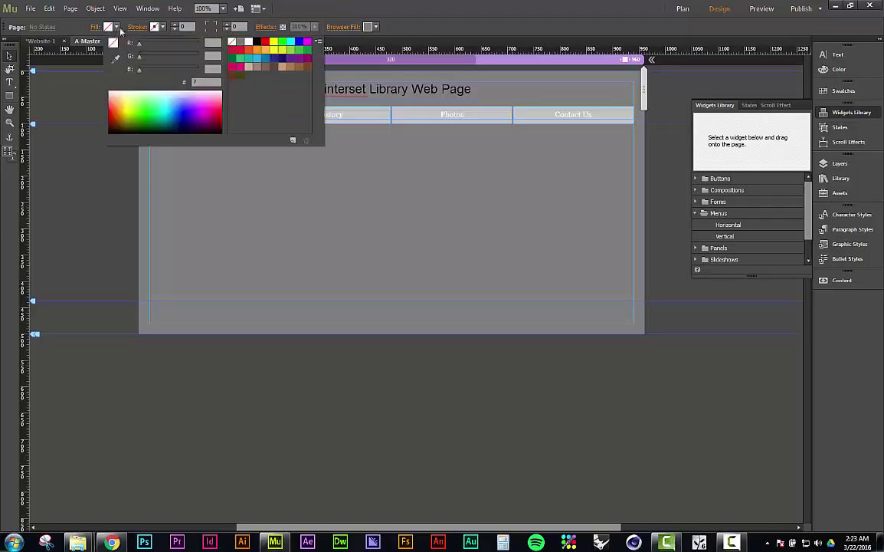
left_click(249, 42)
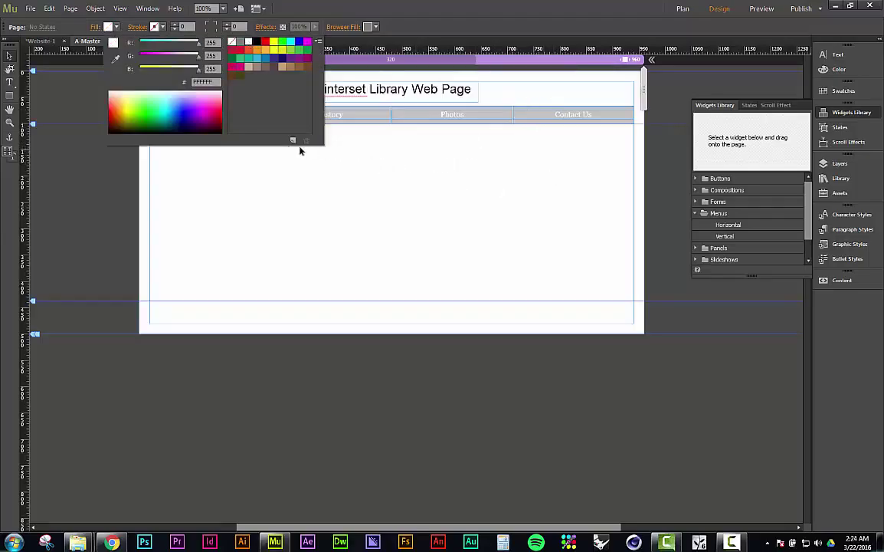
left_click(88, 199)
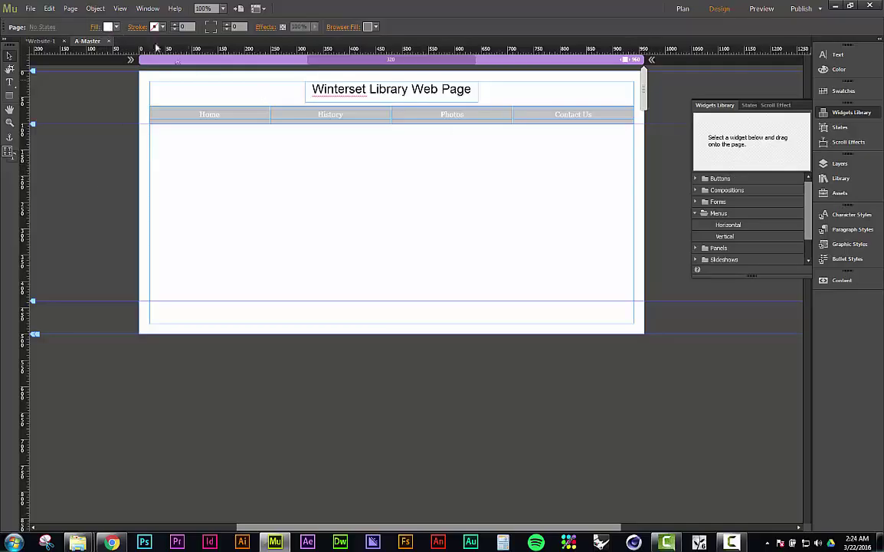
left_click(107, 26)
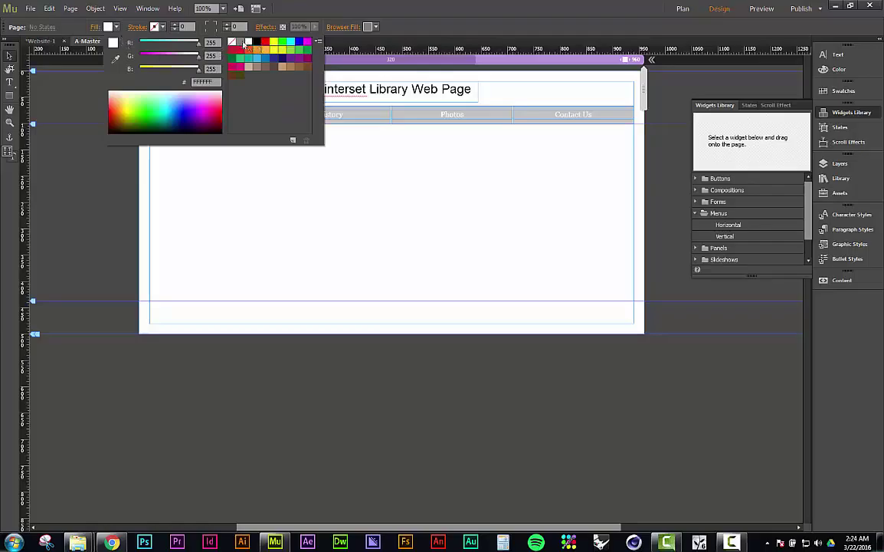
left_click(375, 26)
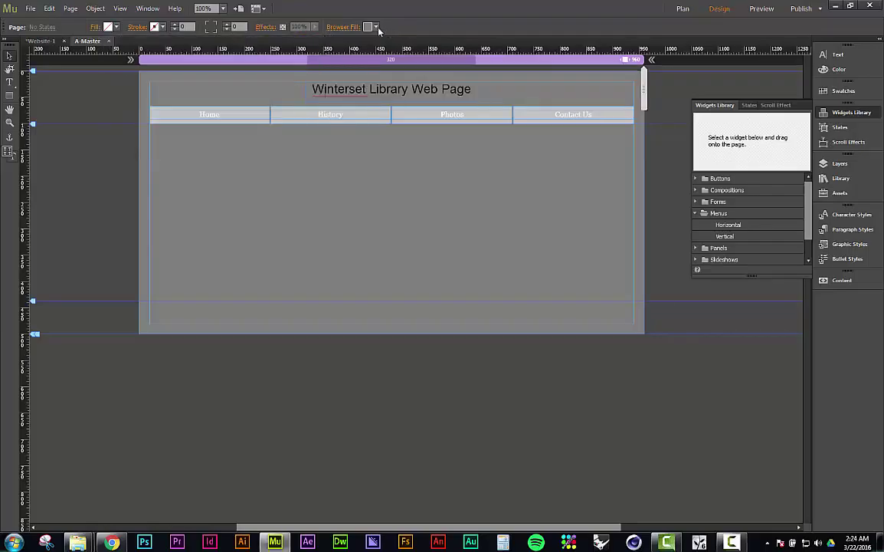
left_click(375, 27)
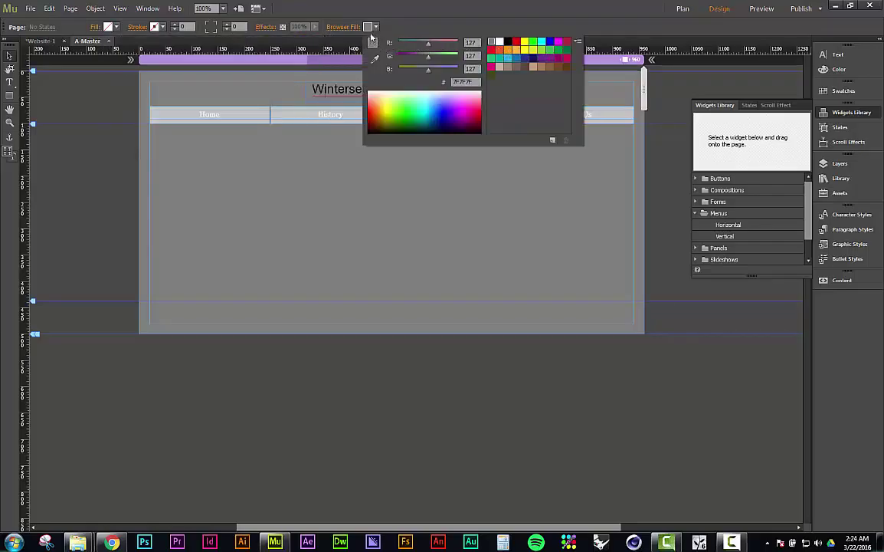
left_click(368, 28)
left_click(368, 27)
left_click(418, 28)
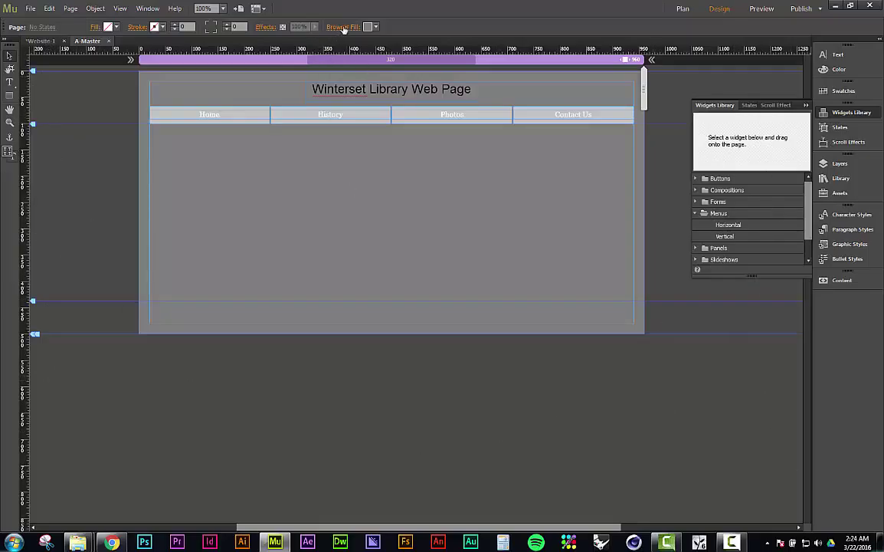
left_click(116, 28)
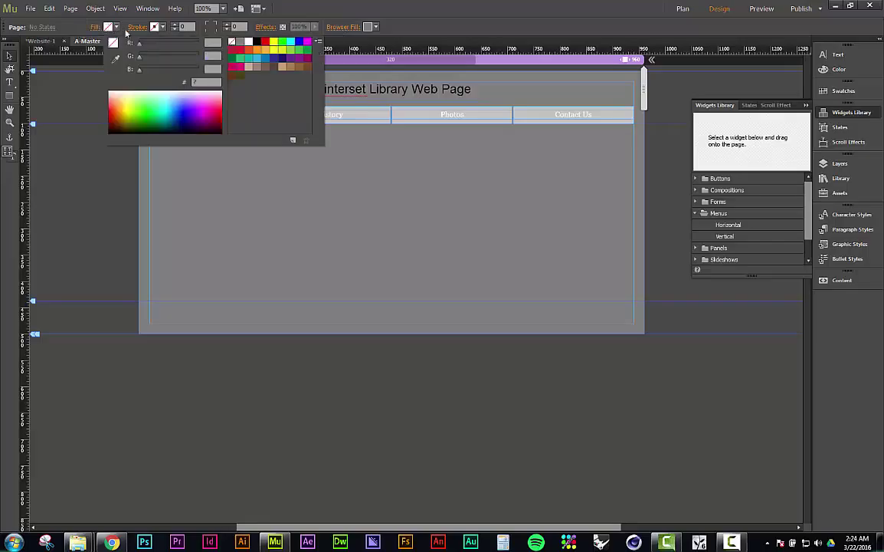
left_click(254, 44)
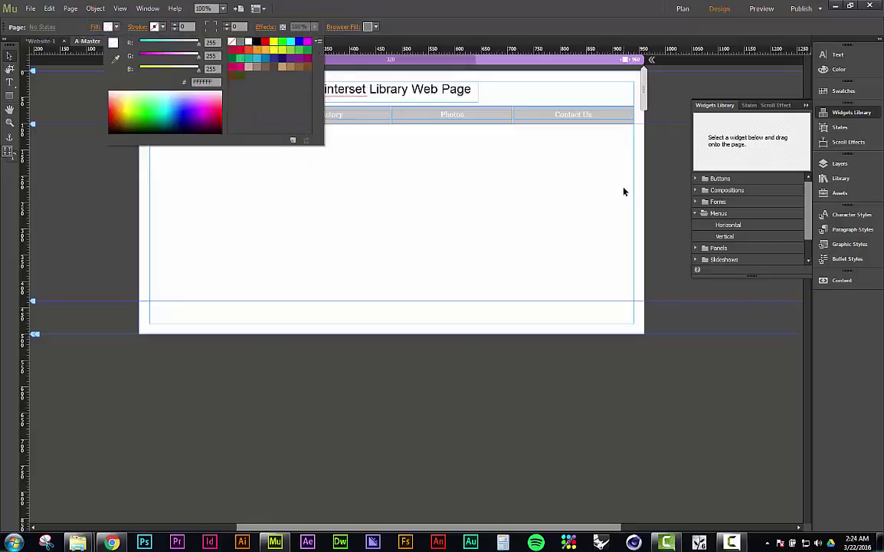
left_click(663, 205)
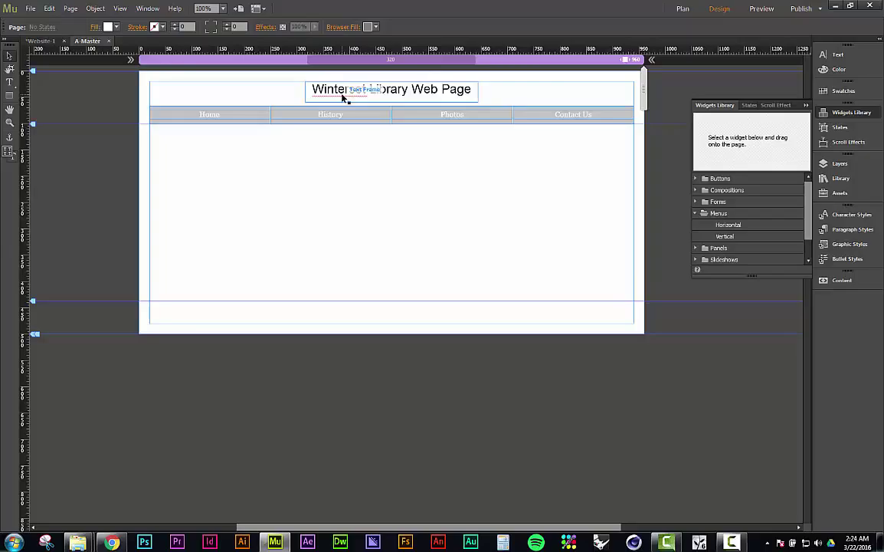
Step: Select the Home menu item and preview its Rollover, Mouse Down and Active states, then Normal
left_click(260, 122)
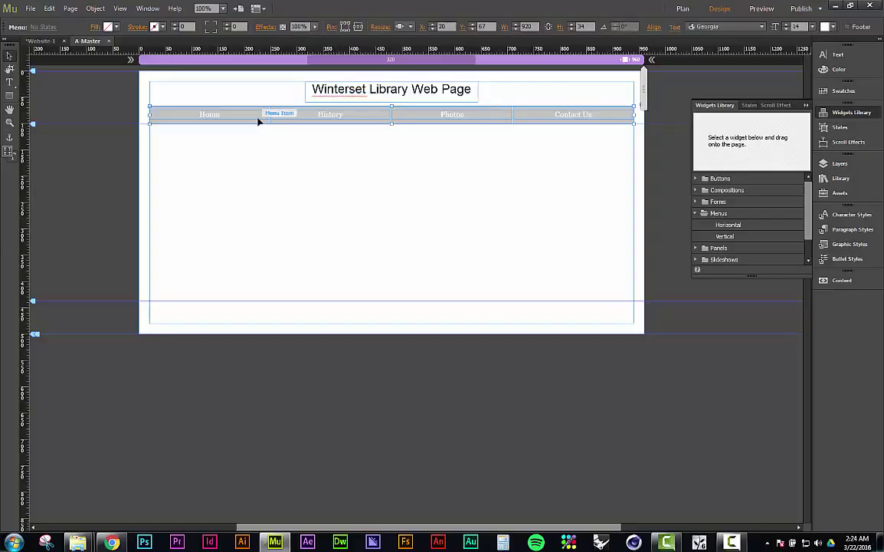
left_click(259, 121)
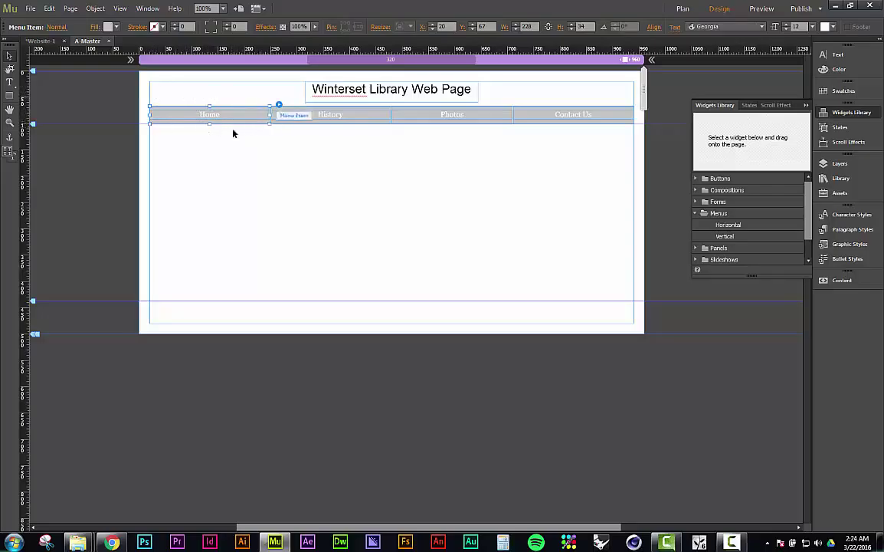
left_click(58, 27)
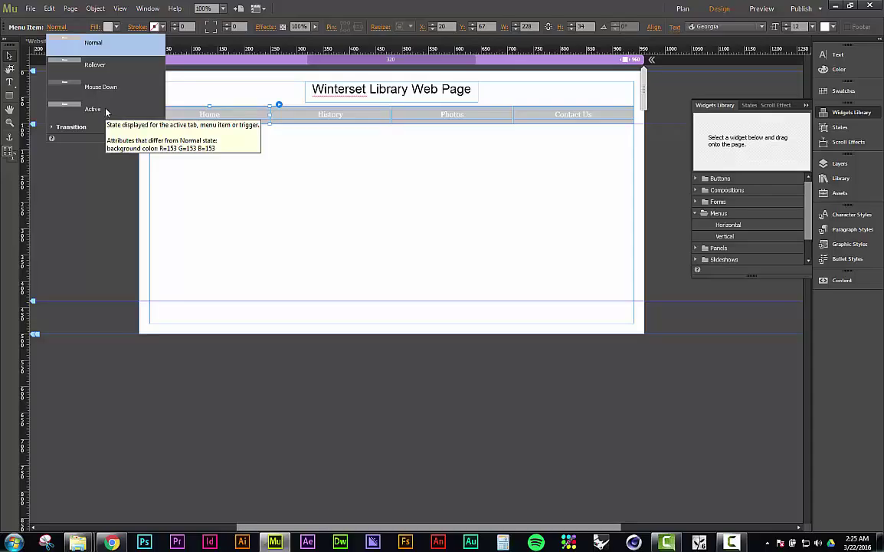
left_click(95, 65)
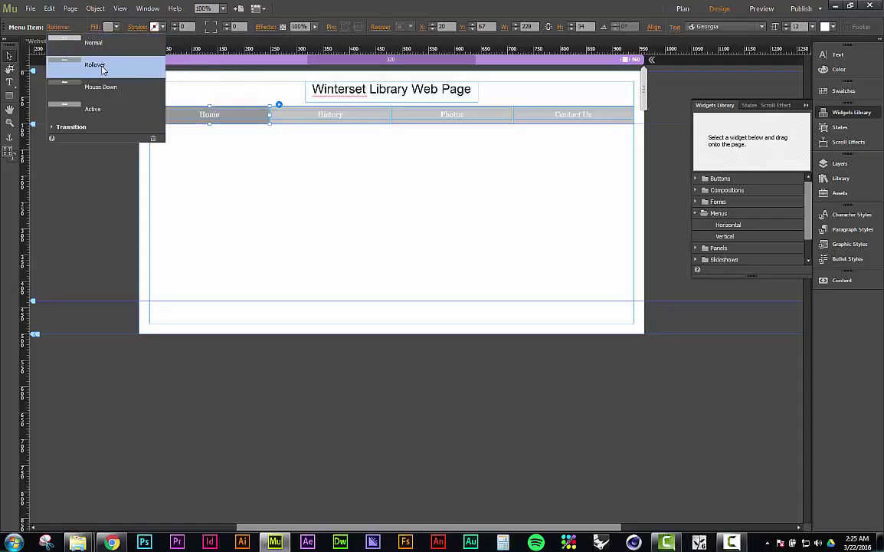
left_click(113, 90)
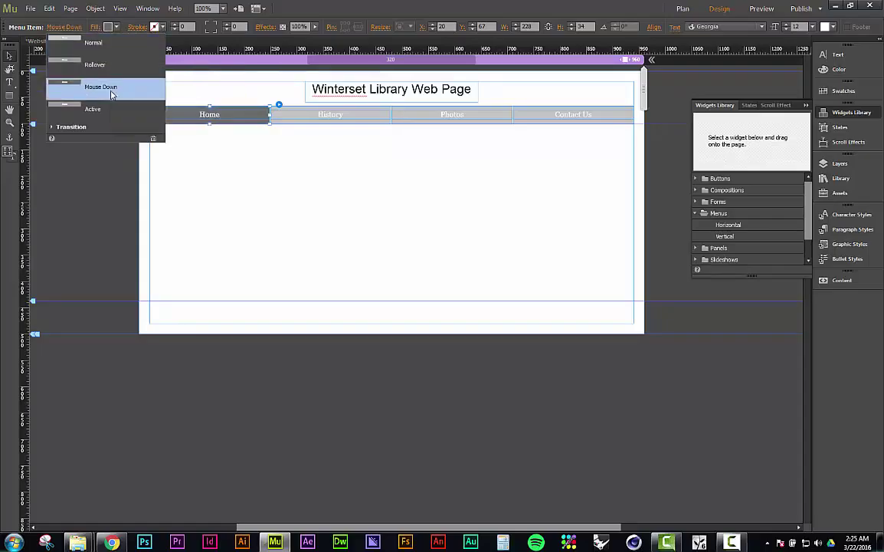
left_click(103, 113)
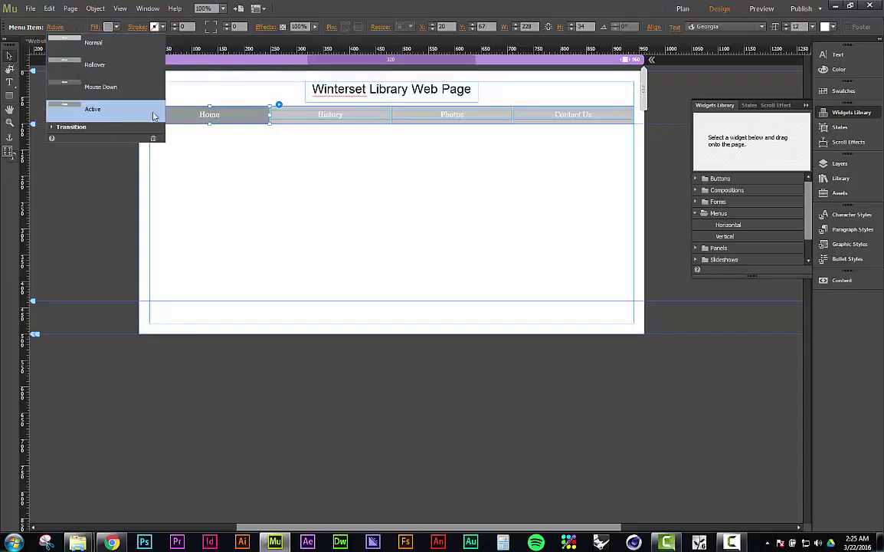
left_click(115, 44)
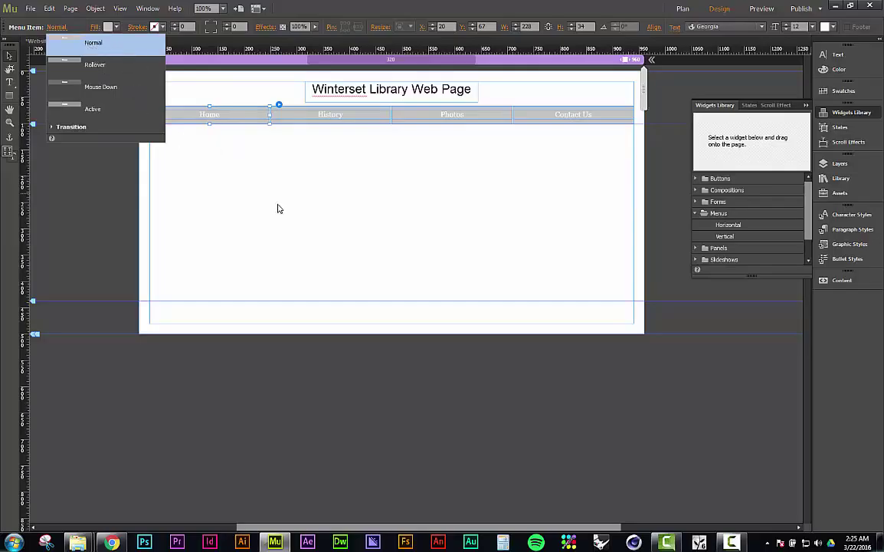
left_click(116, 27)
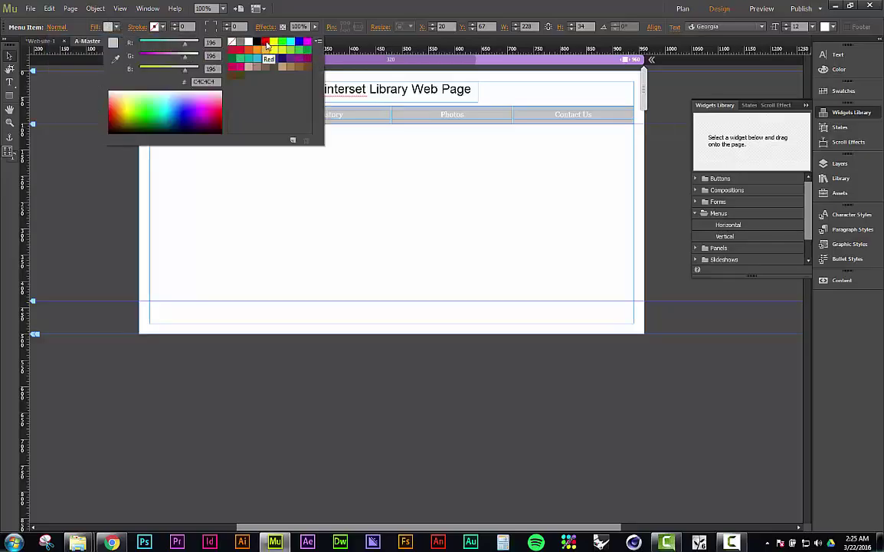
Step: Fill the menu items' Normal state with dark red
left_click(267, 46)
left_click(273, 239)
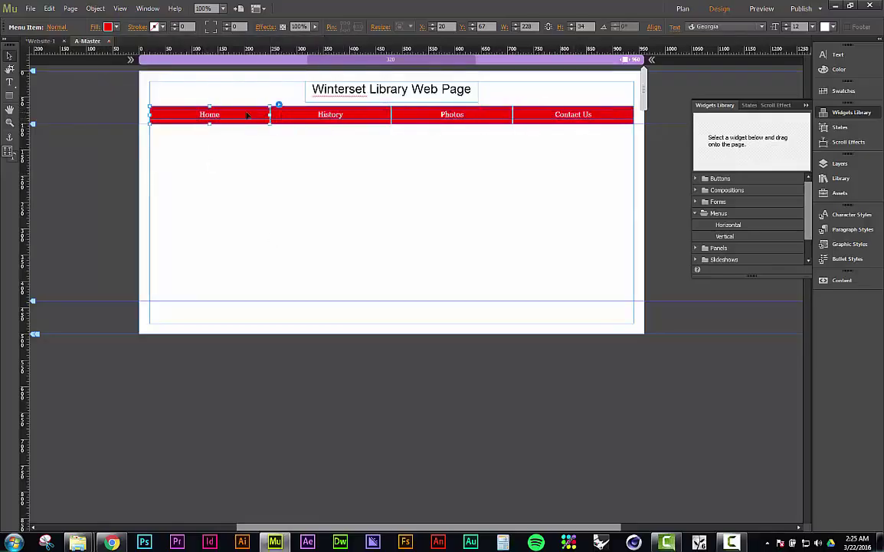
left_click(114, 27)
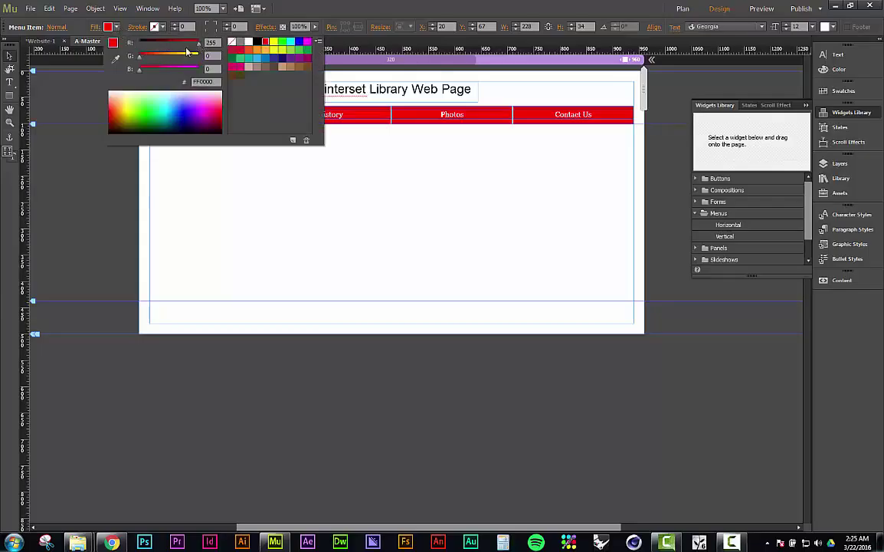
left_click_drag(198, 48, 164, 47)
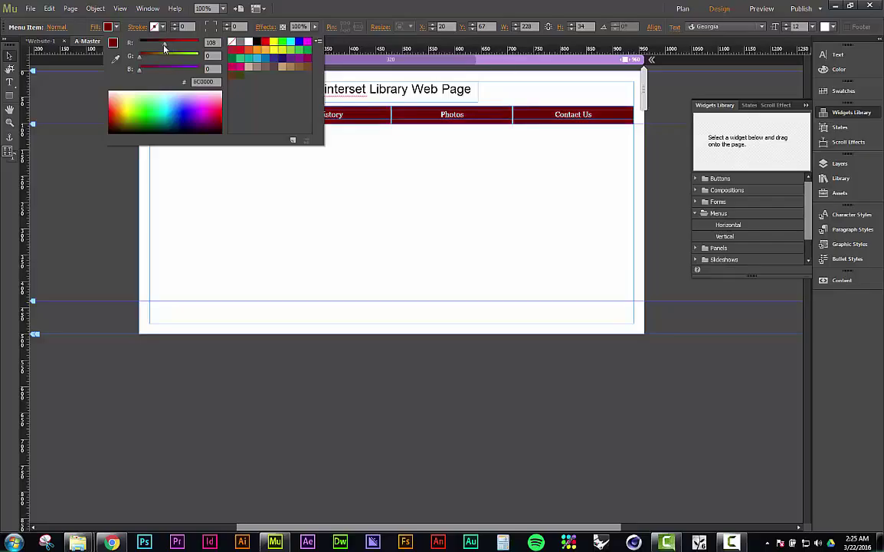
left_click(211, 205)
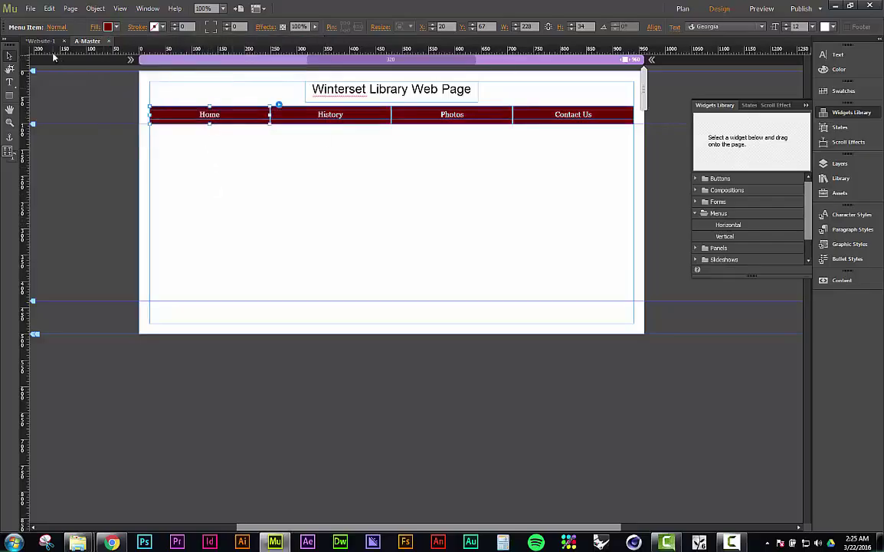
Step: Give the Home item's Rollover state a slightly darkened red fill
left_click(56, 27)
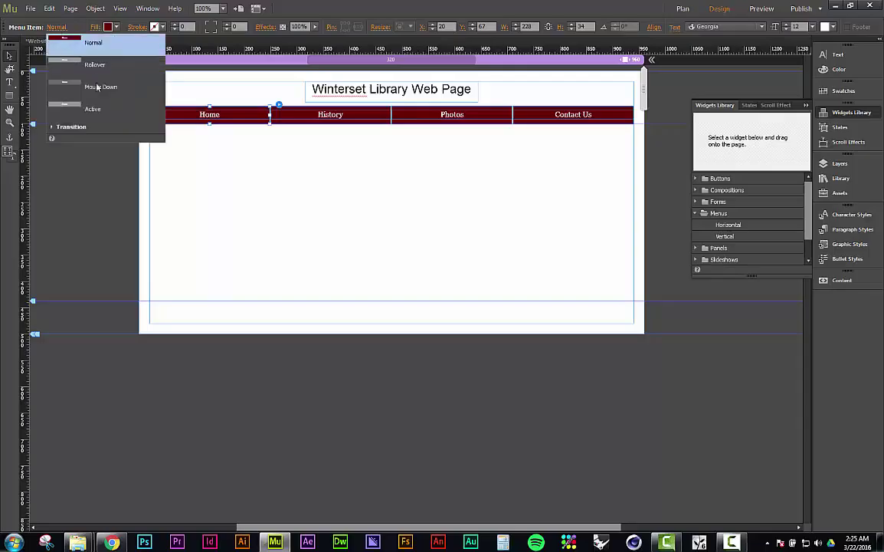
left_click(105, 67)
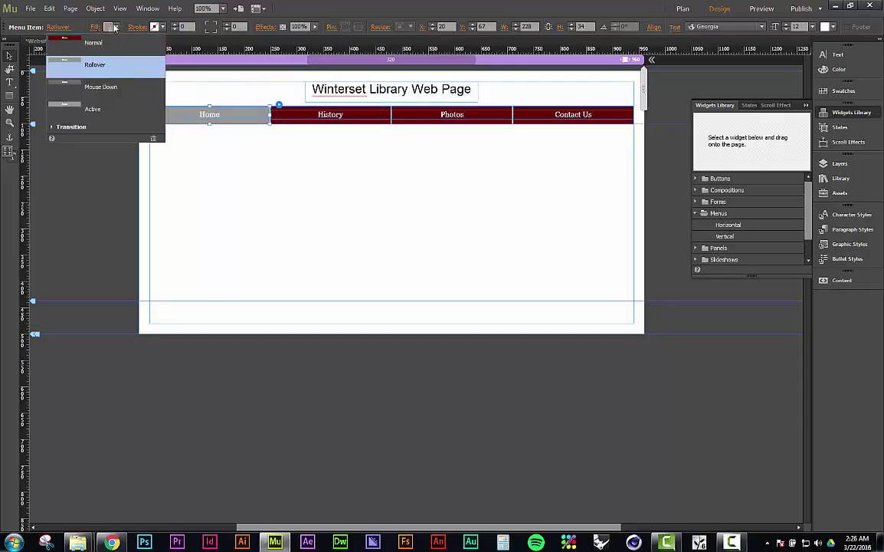
left_click(116, 28)
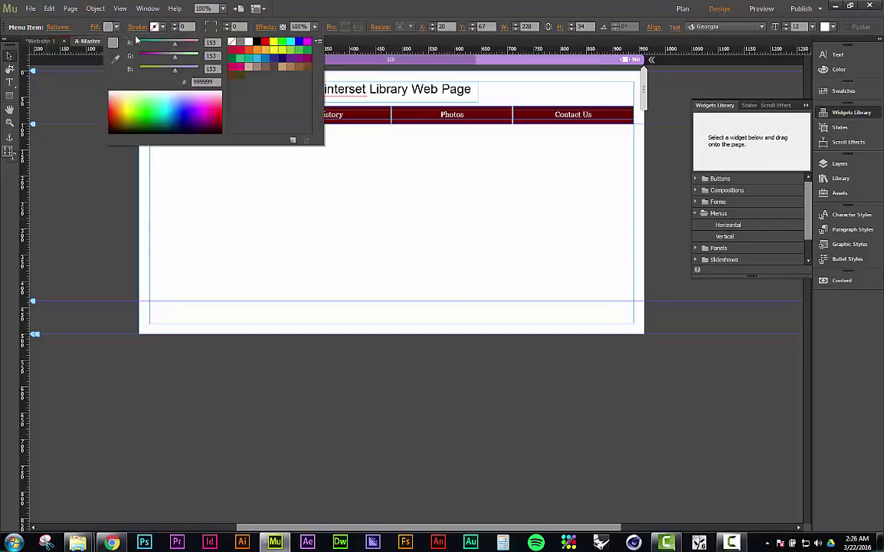
left_click(266, 42)
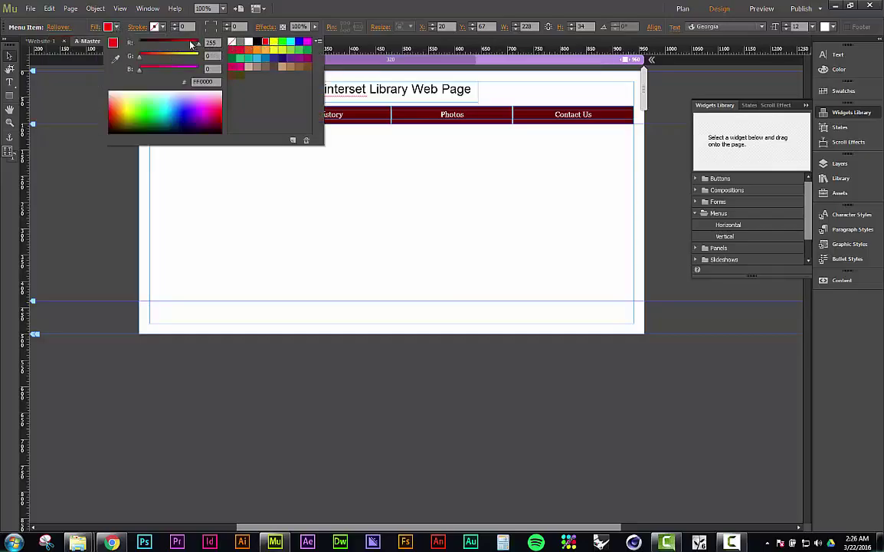
left_click_drag(176, 42, 181, 46)
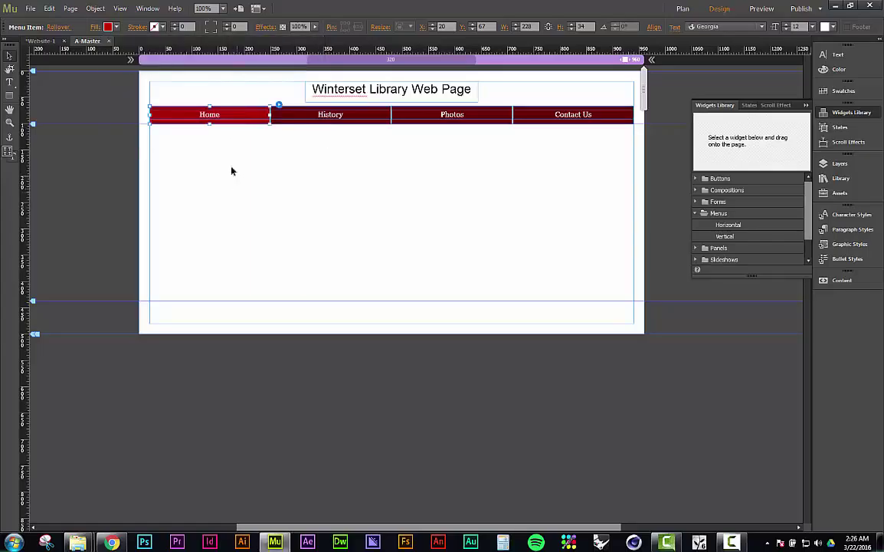
Step: Give the Mouse Down state a slightly toned-down red fill
left_click(55, 27)
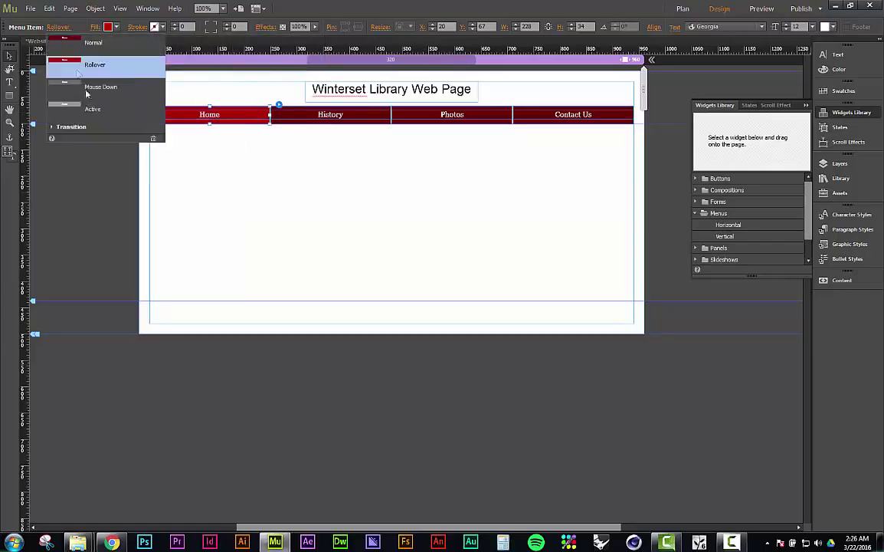
left_click(127, 91)
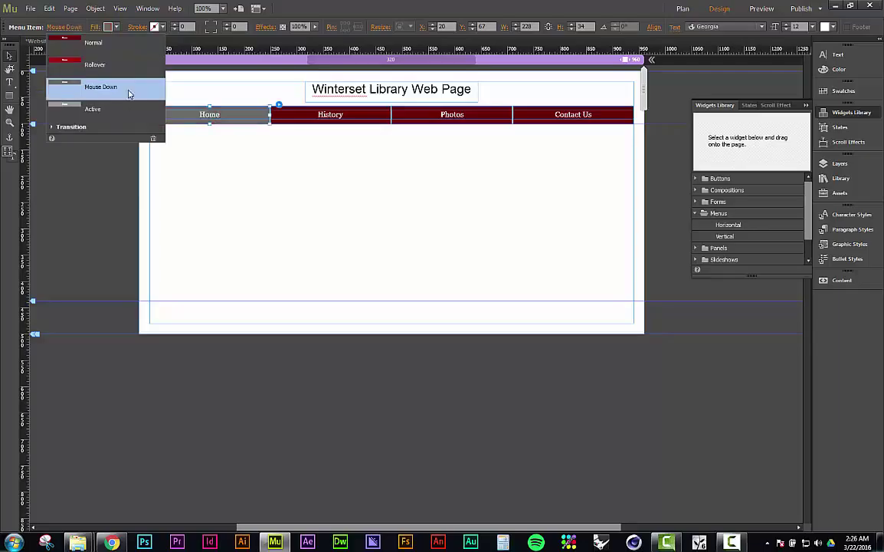
left_click(116, 26)
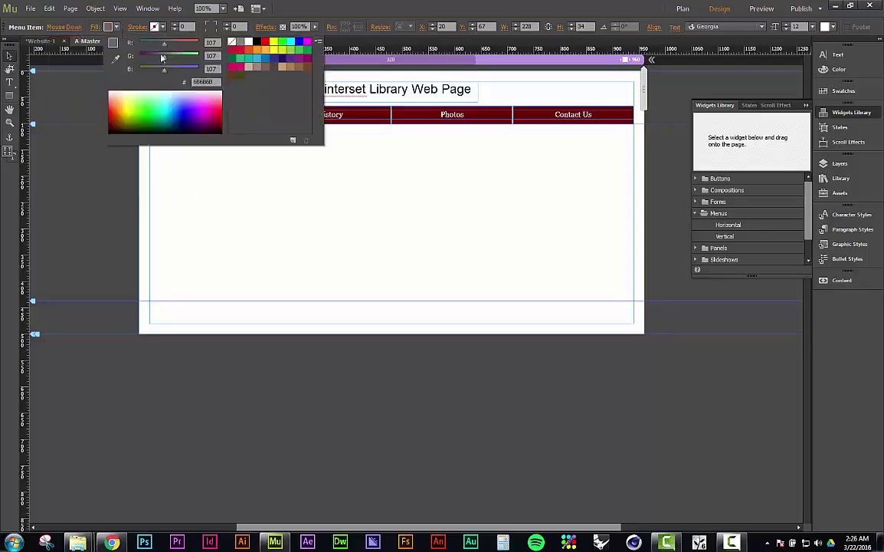
left_click(265, 41)
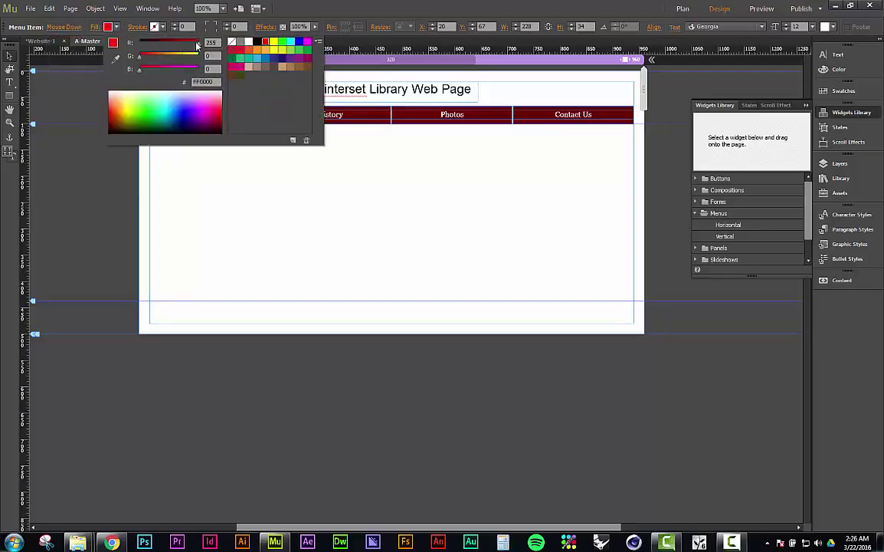
left_click_drag(180, 43, 190, 47)
left_click(257, 237)
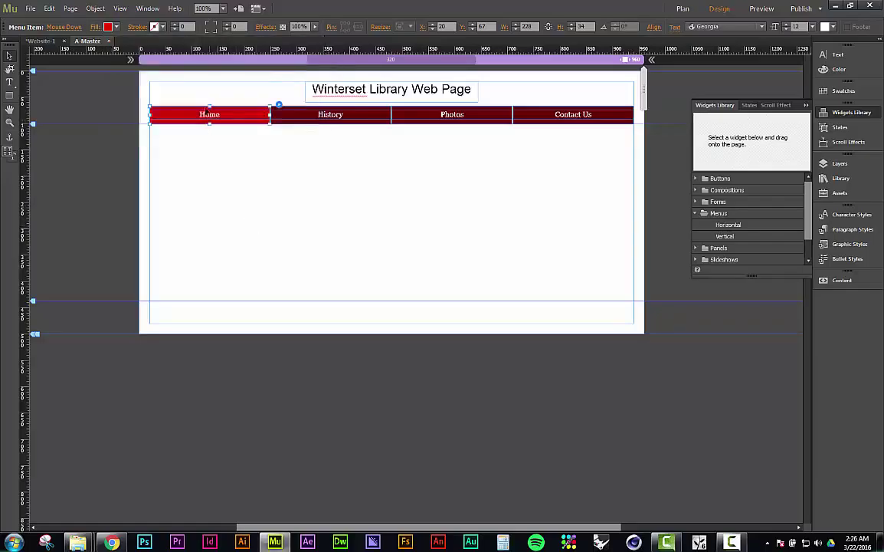
Step: Fill the Active state with red and show the site plan thumbnails
left_click(78, 29)
left_click(93, 109)
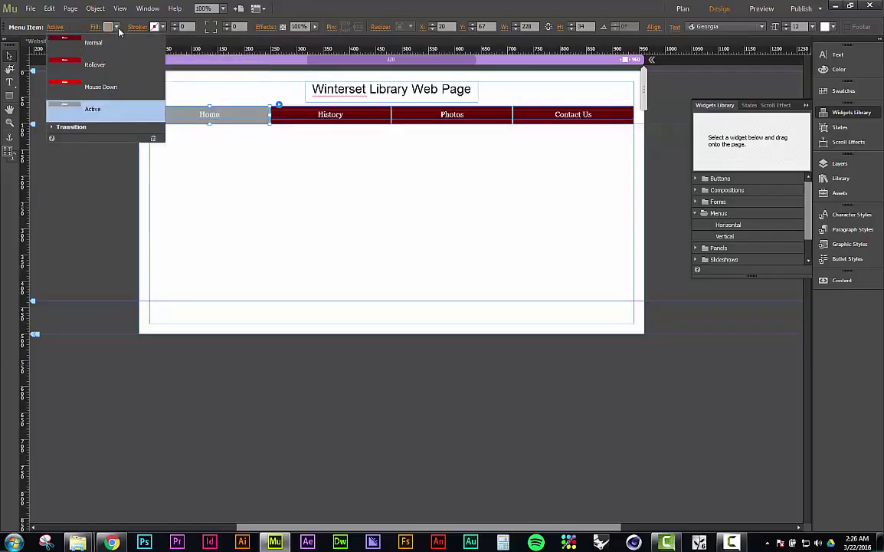
left_click(109, 26)
left_click(265, 43)
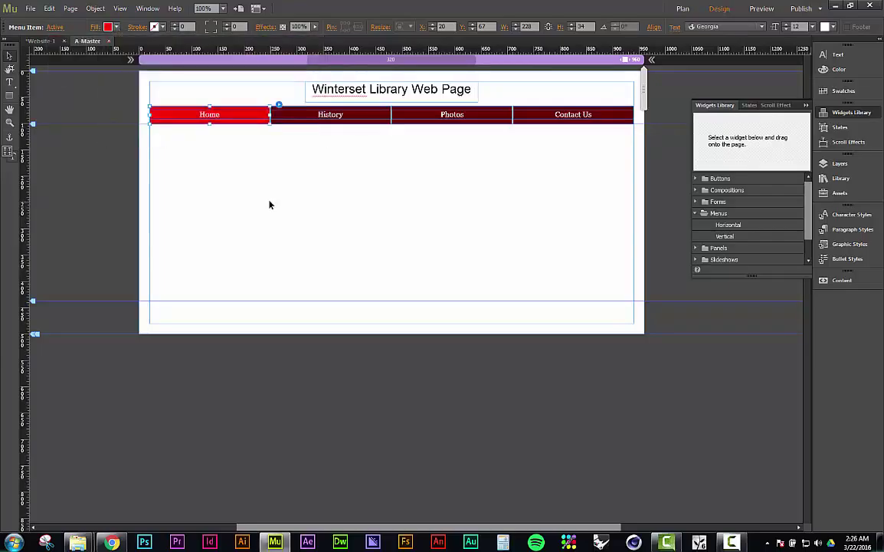
left_click(46, 43)
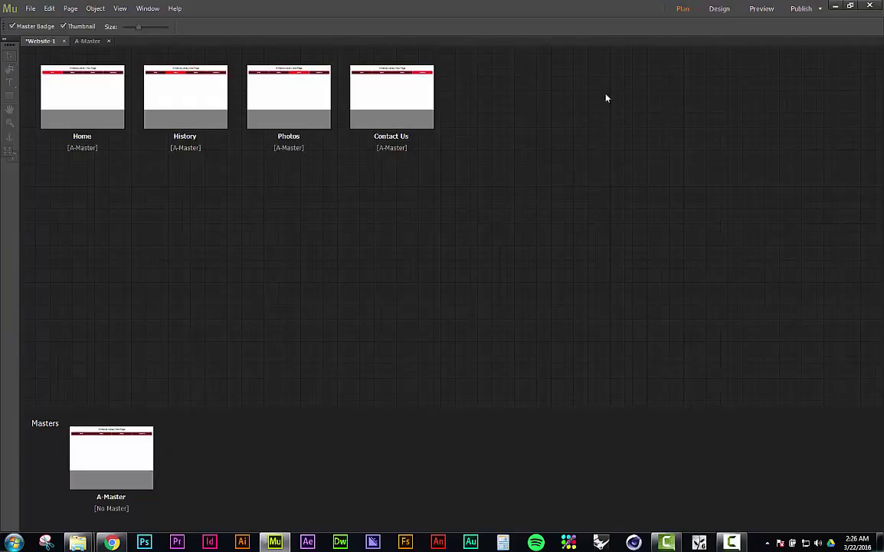
left_click(98, 43)
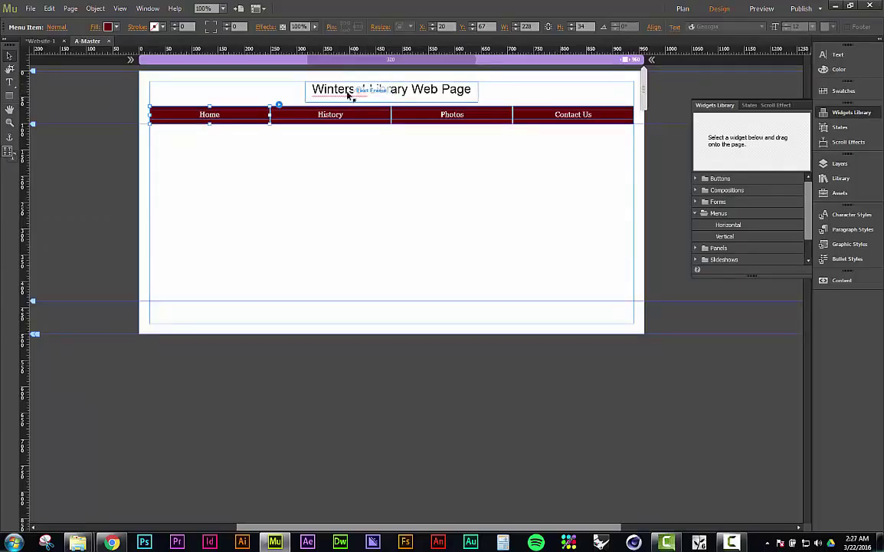
Step: Add the title word 'Winterset' to the English: USA dictionary
double_click(342, 91)
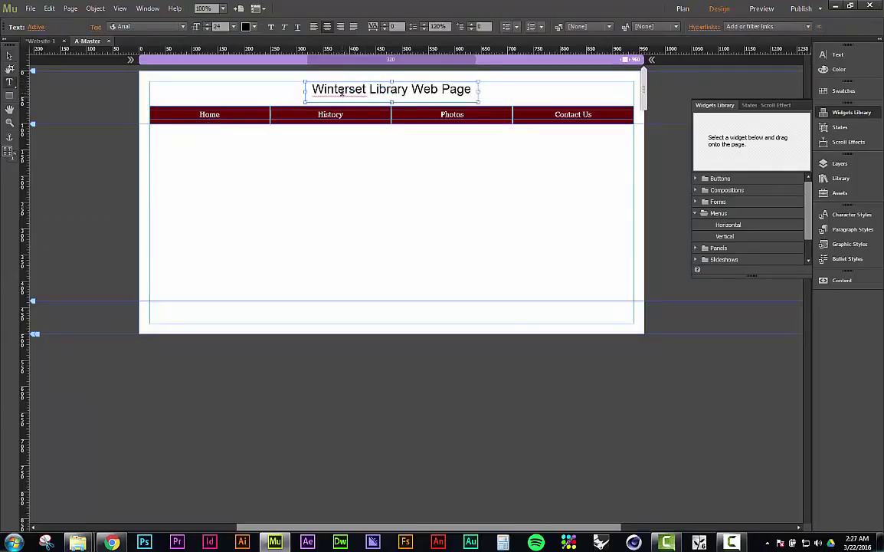
right_click(342, 92)
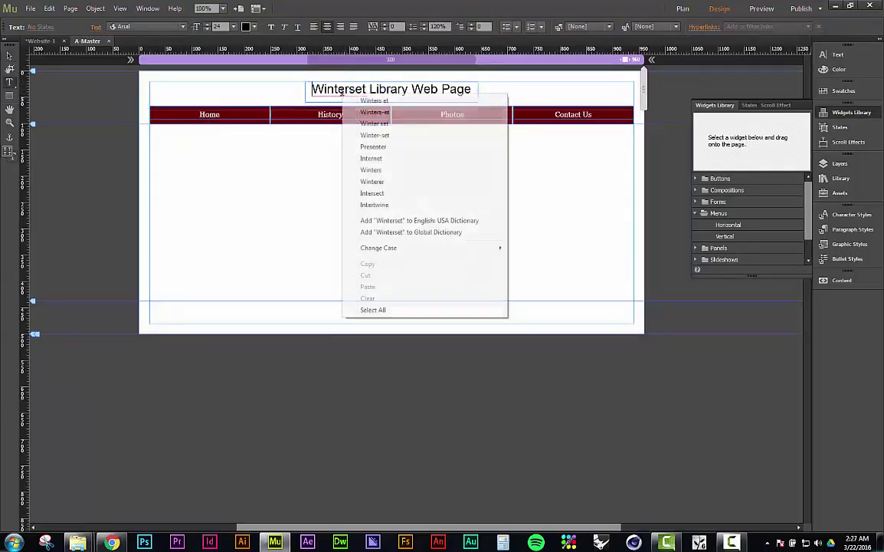
left_click(385, 221)
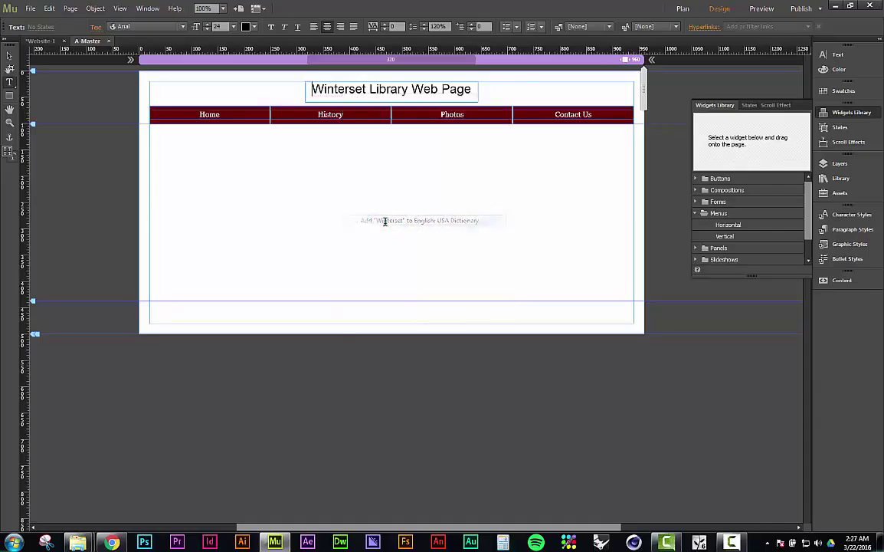
key("Escape")
left_click(108, 171)
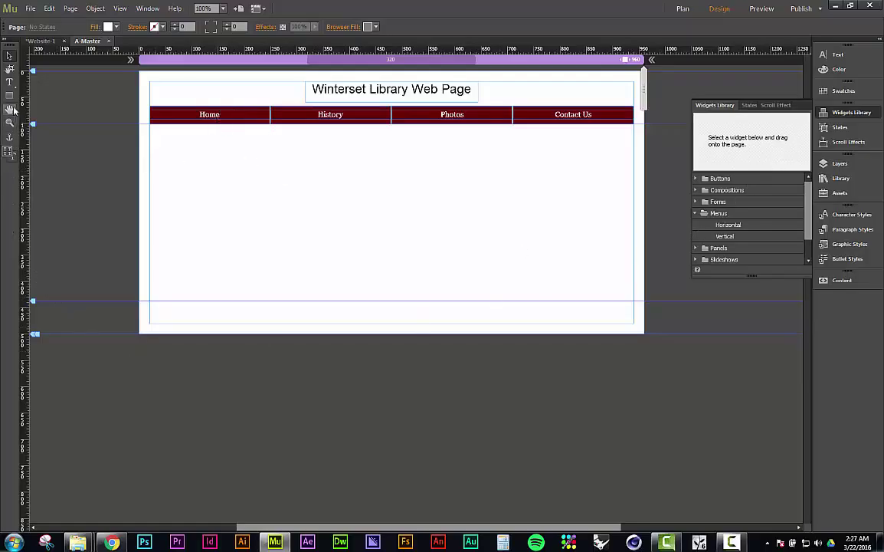
Step: Draw a footer text frame reading 'Contact me' and shrink it to fit the text
left_click(10, 83)
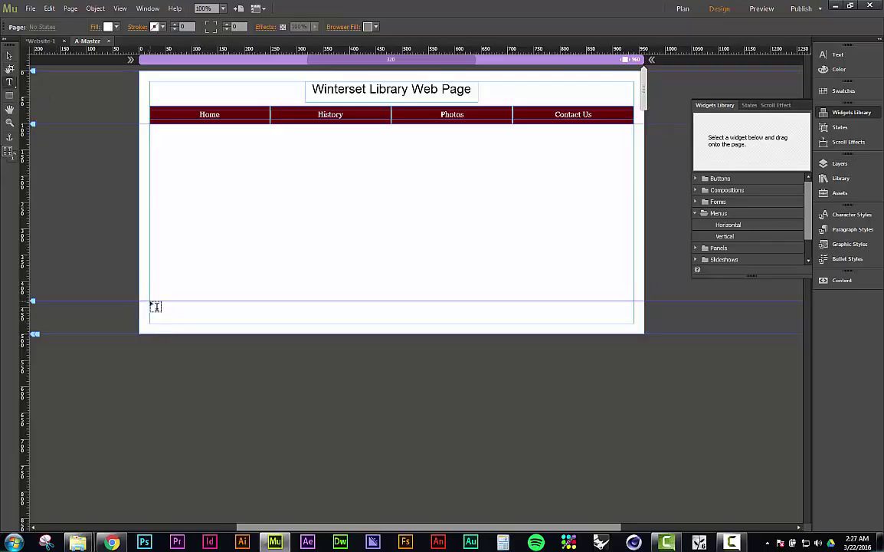
left_click_drag(150, 302, 635, 313)
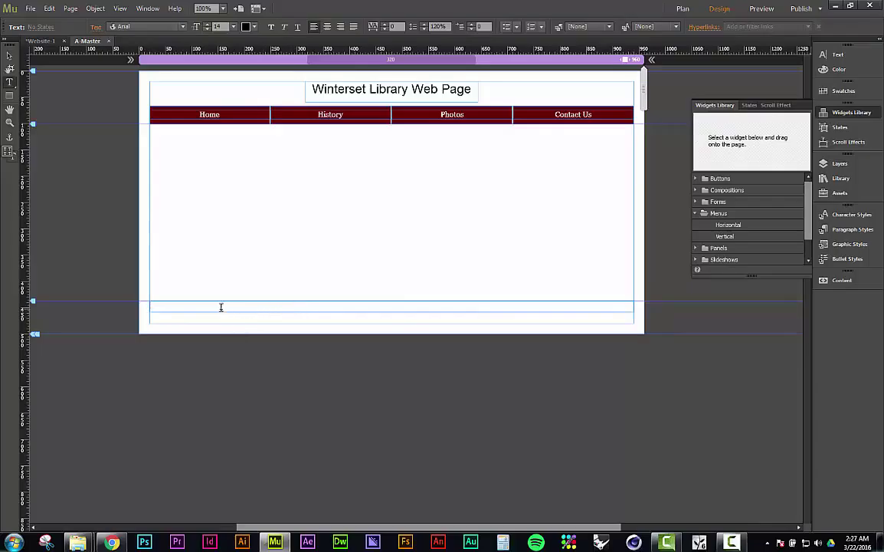
type("Contact me")
left_click(9, 55)
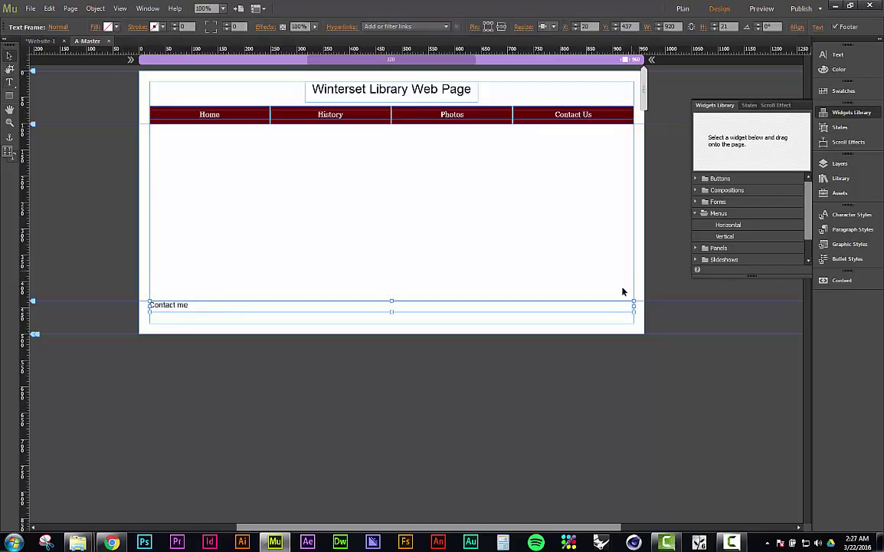
left_click_drag(634, 310, 414, 311)
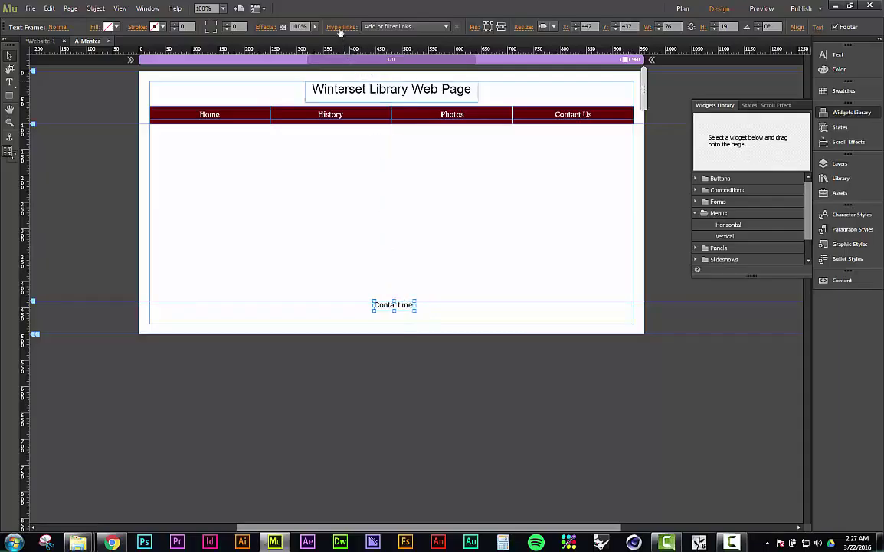
left_click(405, 27)
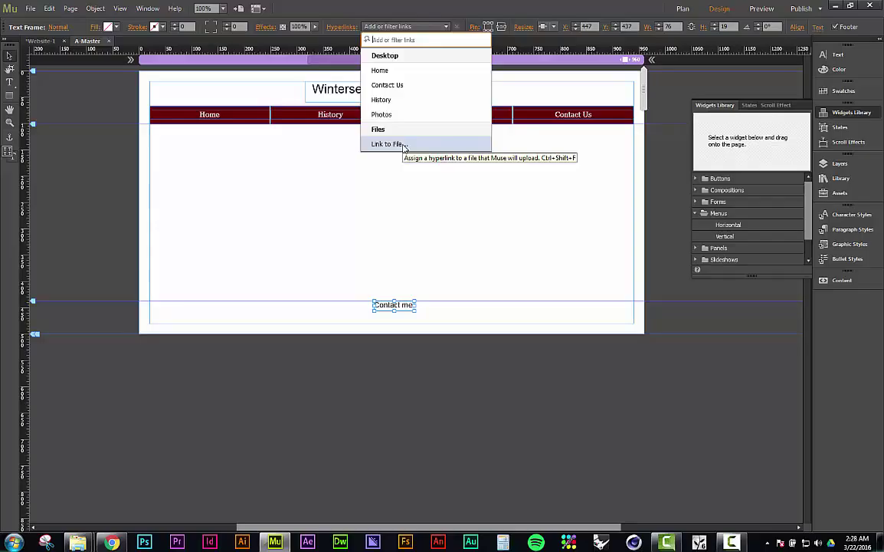
left_click(380, 71)
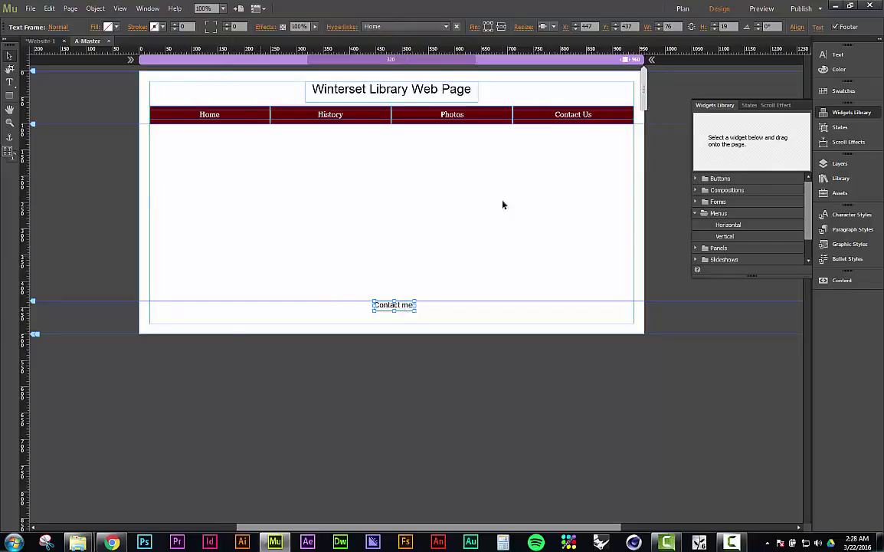
left_click(447, 27)
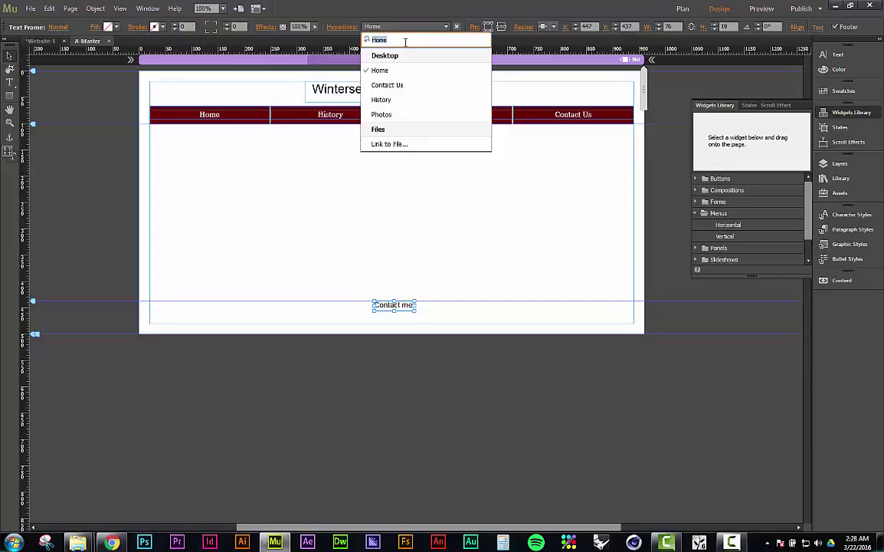
left_click(408, 182)
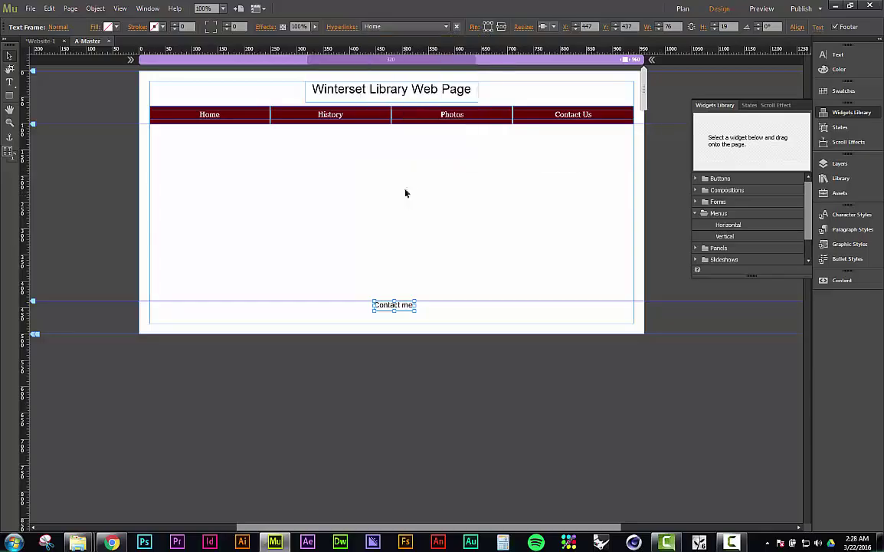
left_click(431, 28)
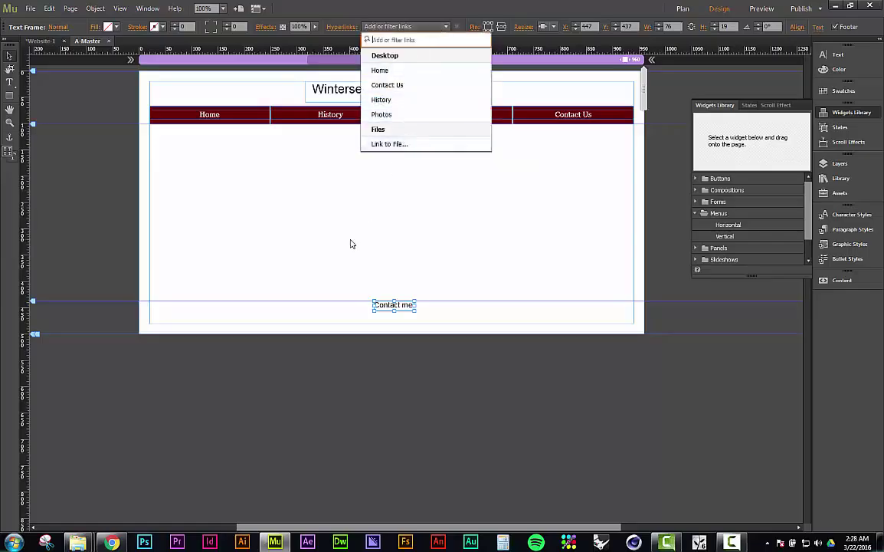
left_click(398, 304)
double_click(399, 305)
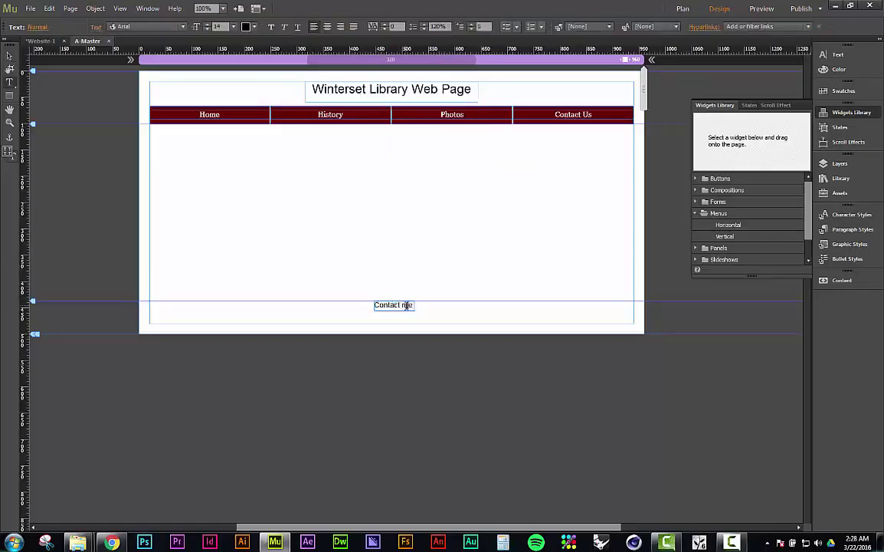
key("ctrl+a")
left_click(799, 28)
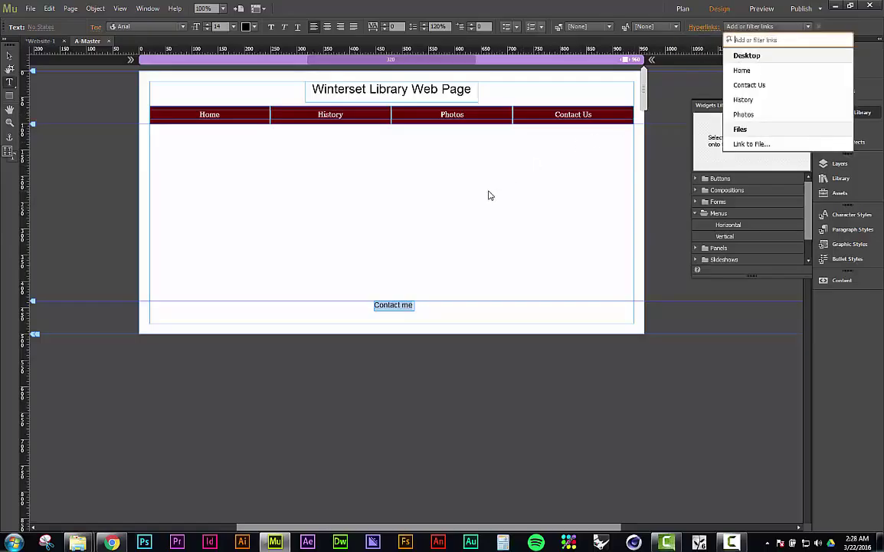
key("Escape")
key("Escape")
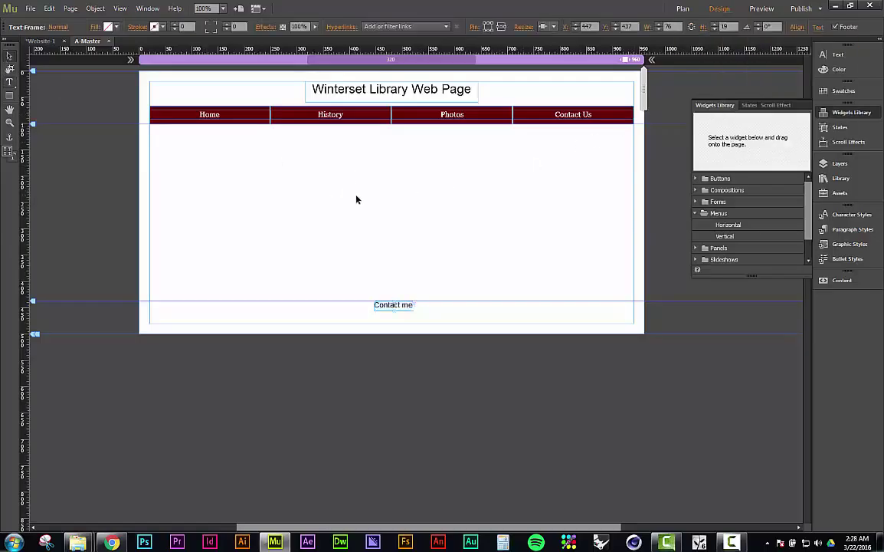
left_click(357, 199)
left_click(395, 306)
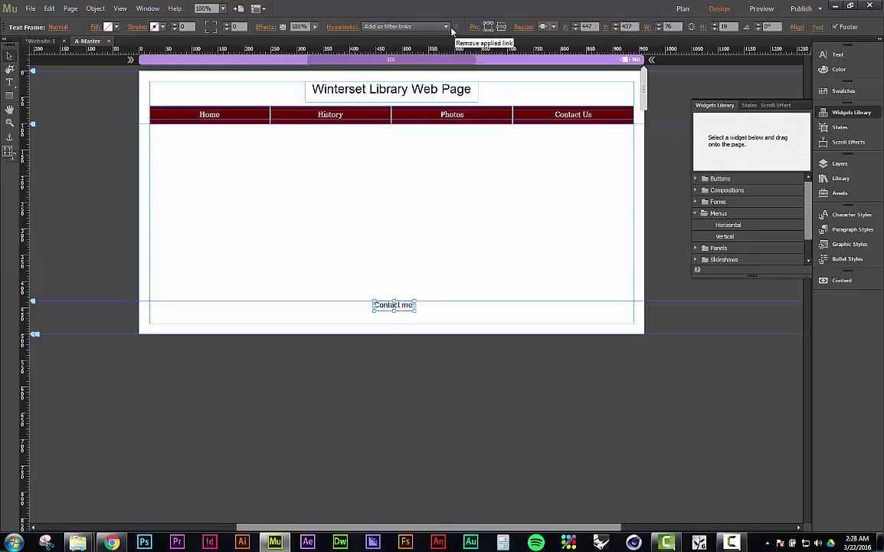
left_click(446, 27)
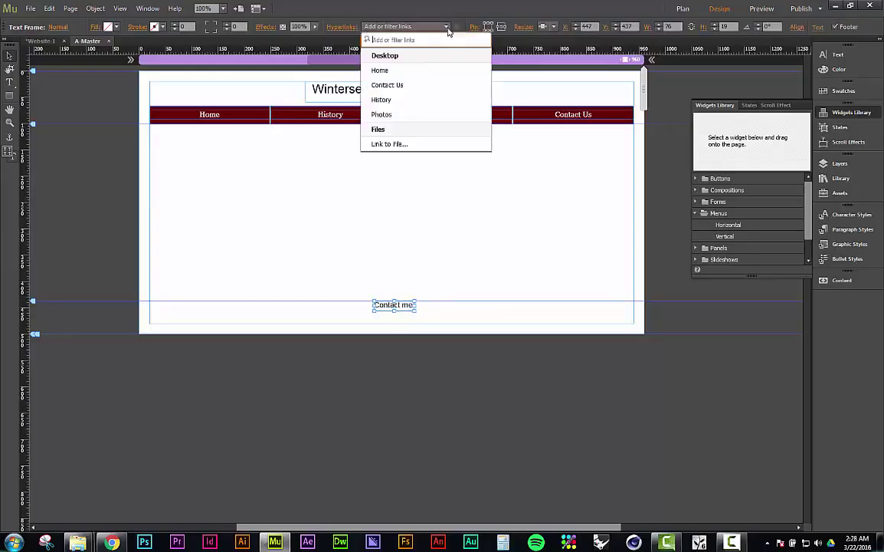
left_click(389, 144)
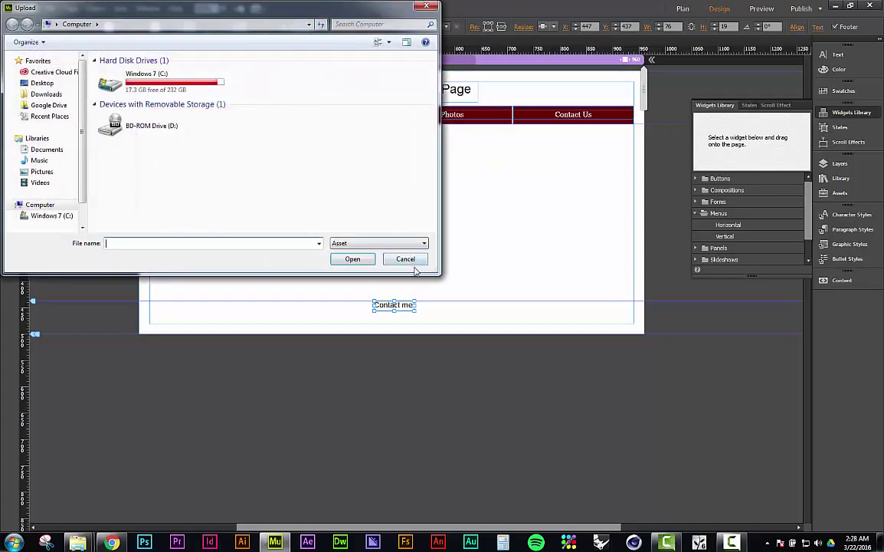
left_click(405, 260)
left_click(411, 240)
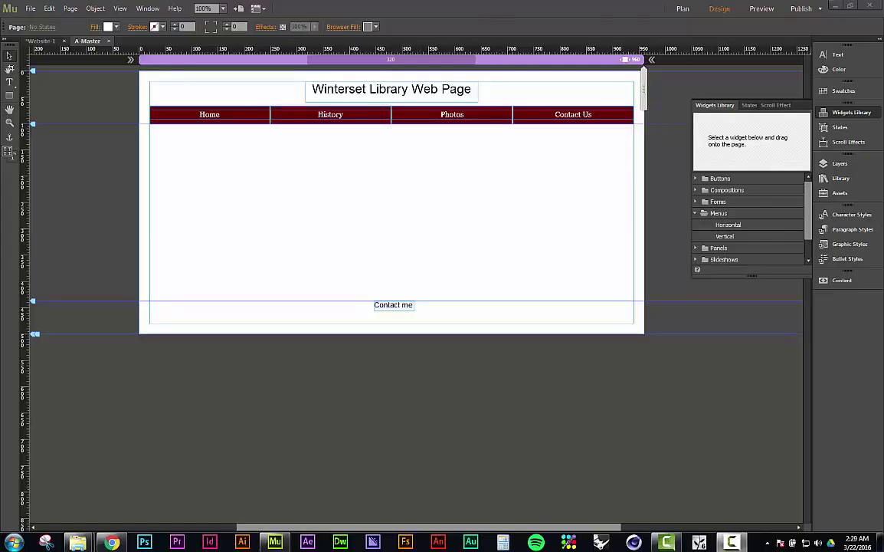
Step: Link the Contact me text to a mailto with the author's e-mail address and verify it
left_click(393, 305)
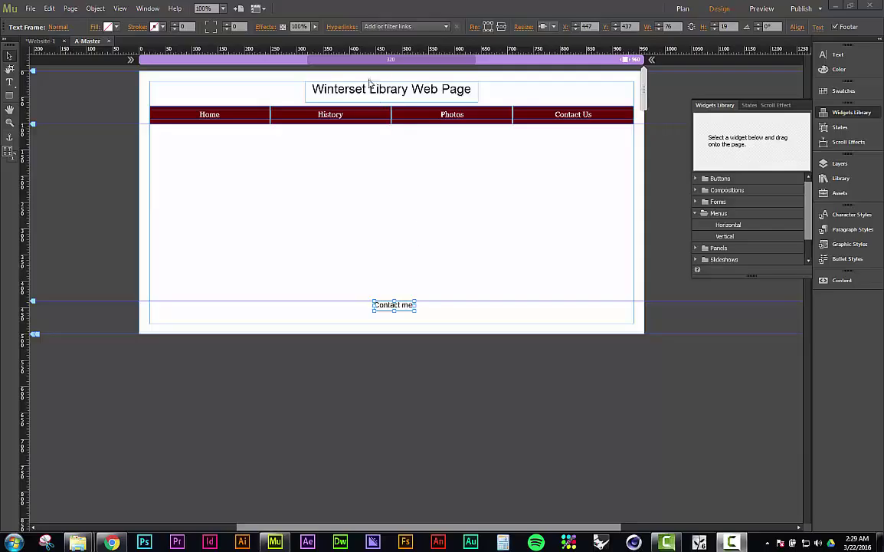
left_click(373, 29)
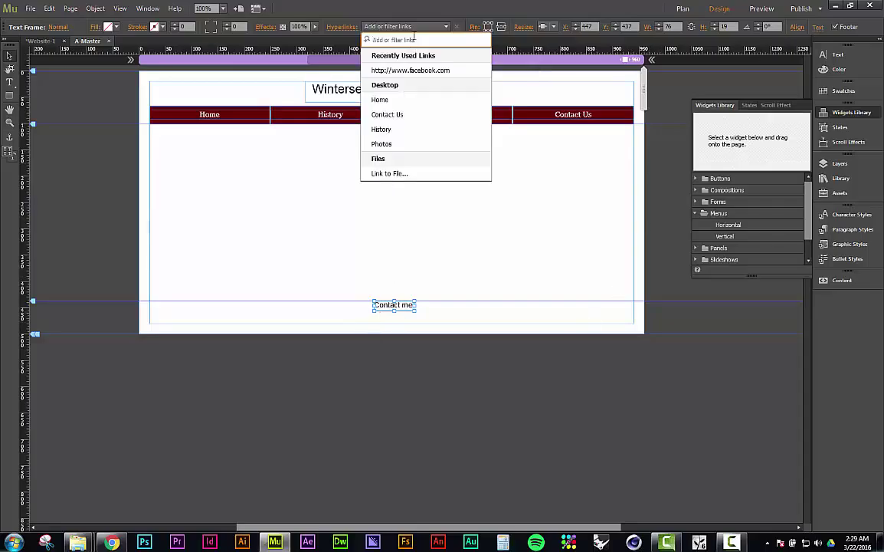
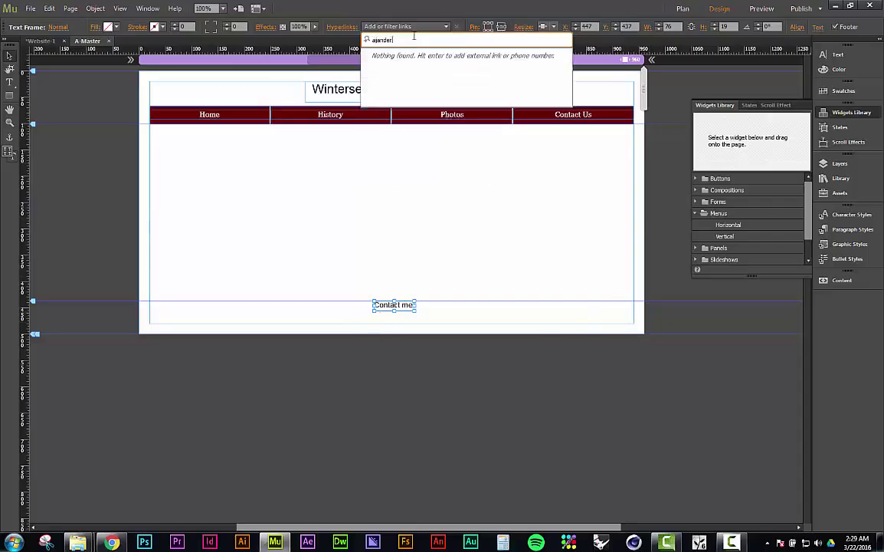
key("Return")
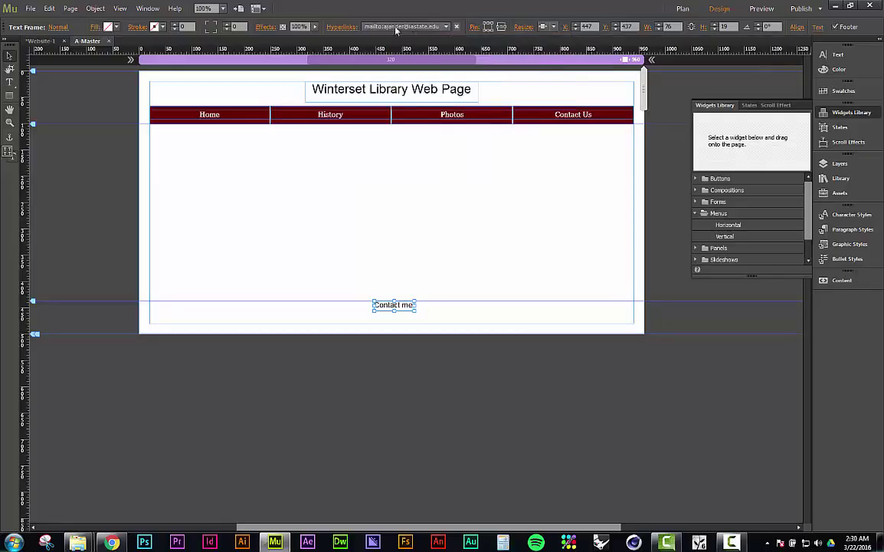
left_click(402, 26)
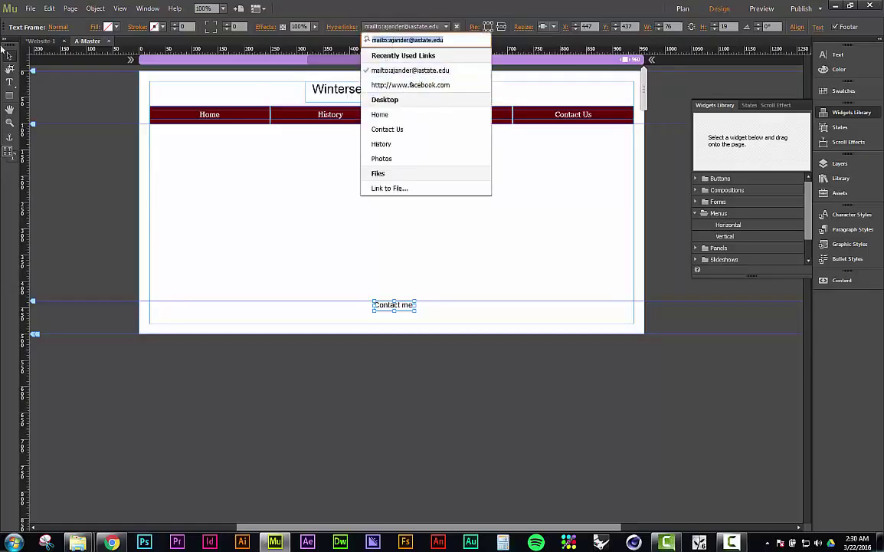
left_click(342, 278)
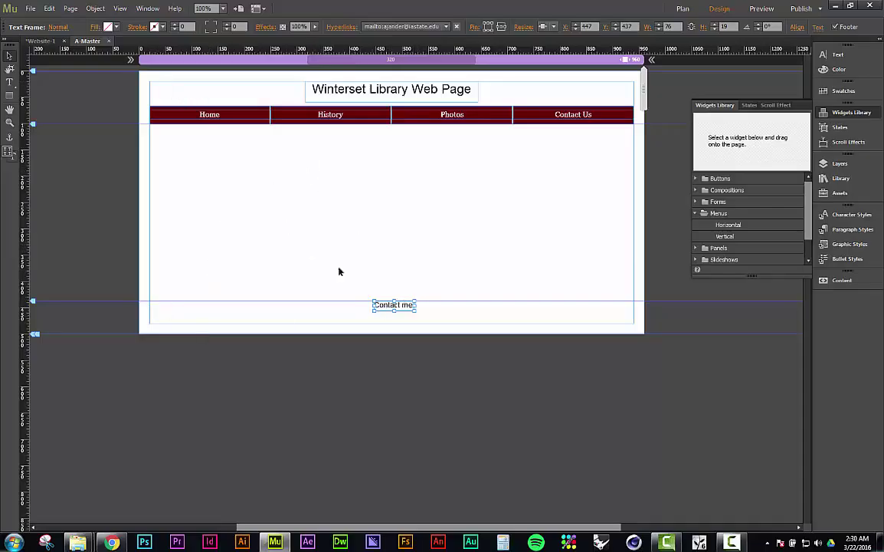
left_click(59, 27)
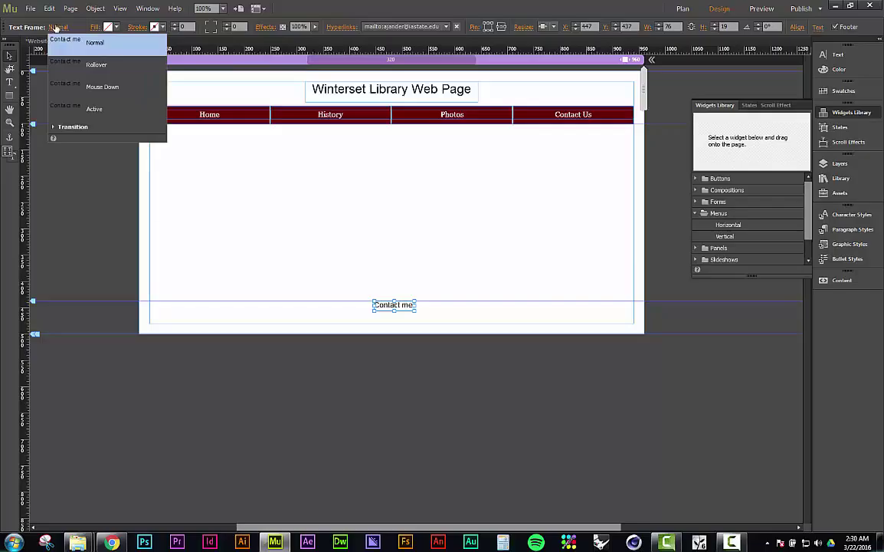
left_click(103, 64)
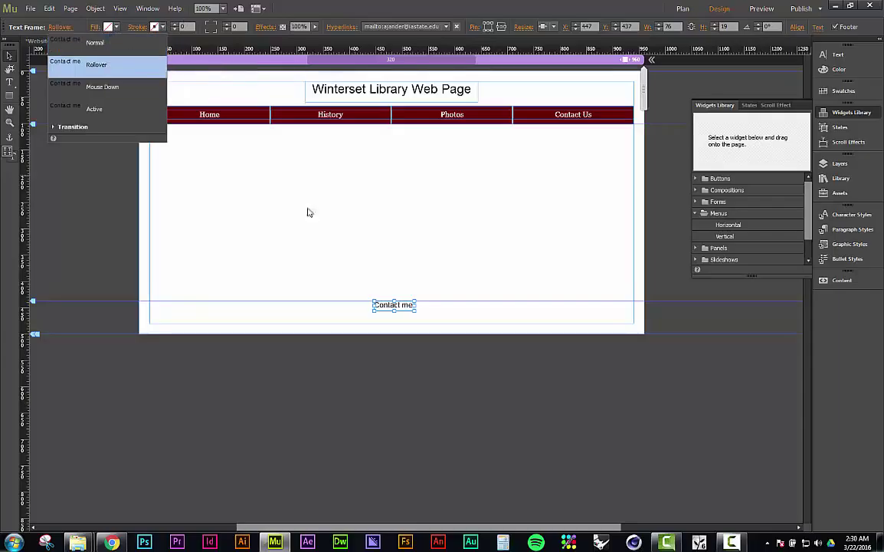
key("Escape")
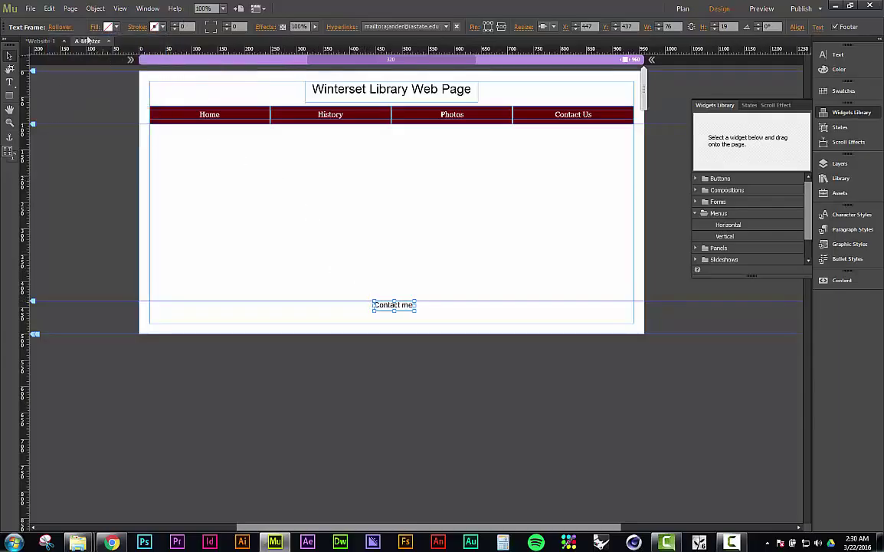
double_click(379, 305)
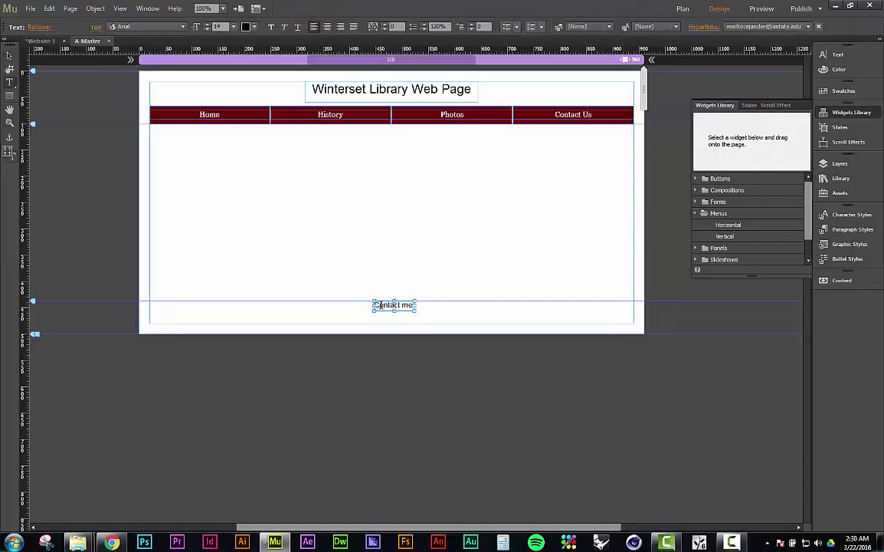
key("ctrl+a")
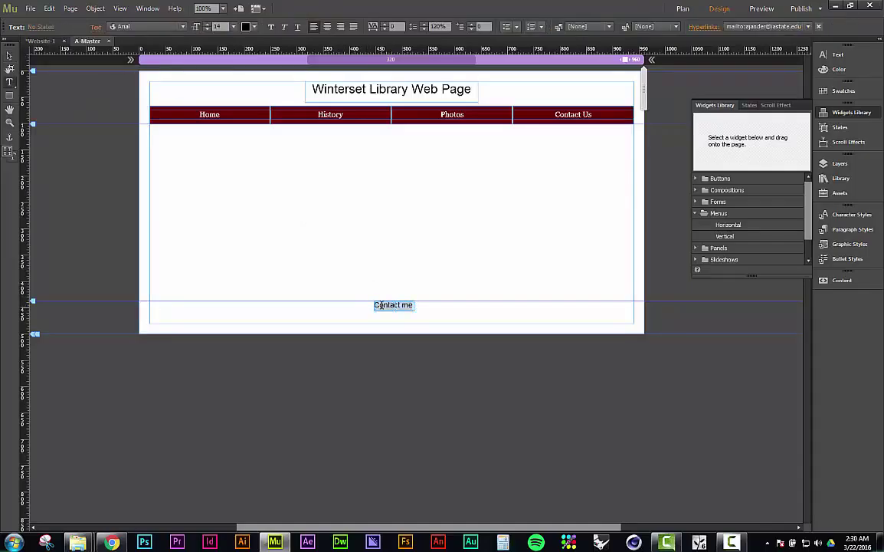
key("Escape")
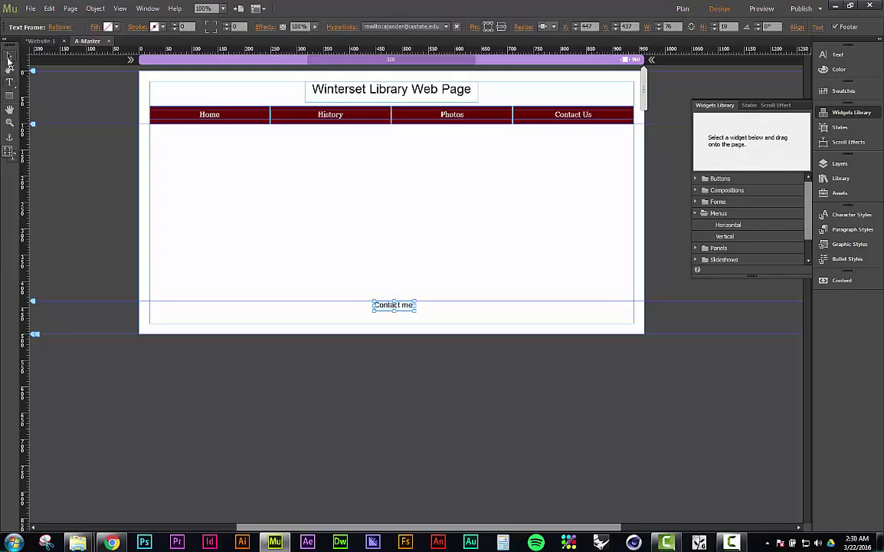
double_click(385, 305)
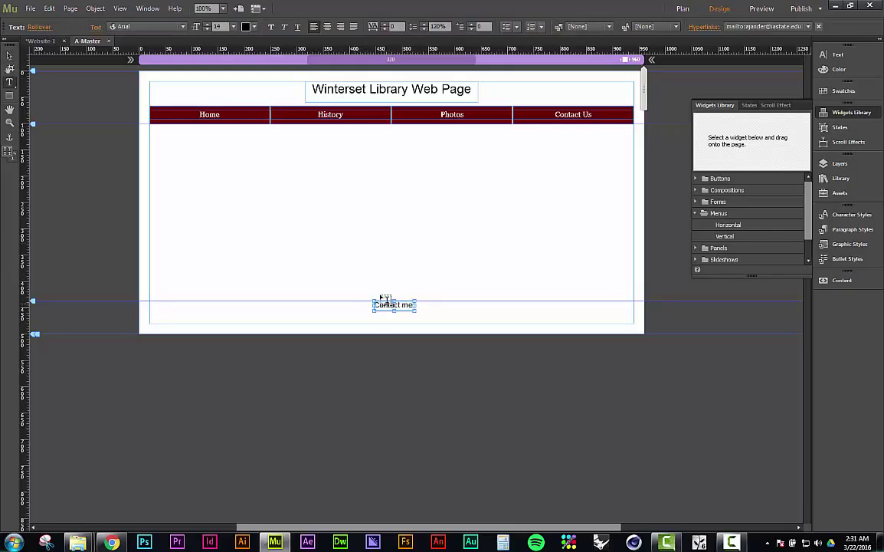
left_click(374, 307)
left_click(381, 306)
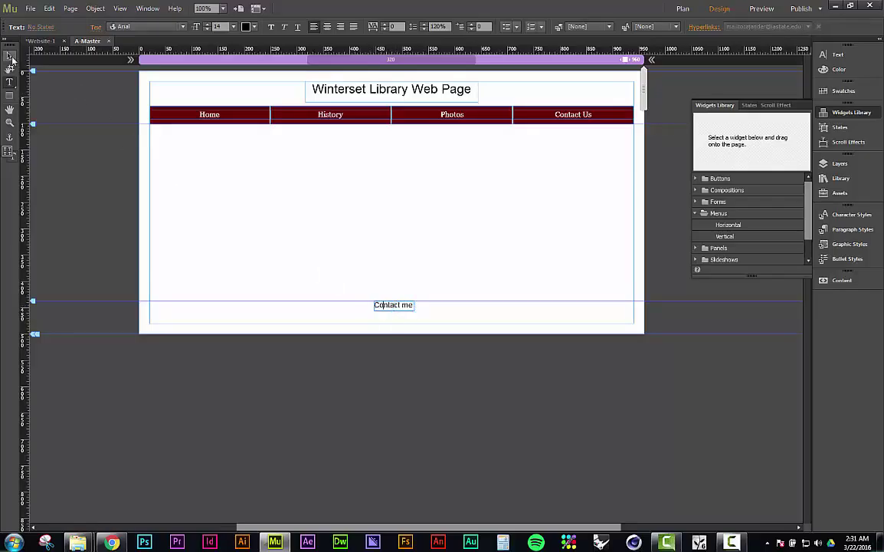
left_click(10, 56)
left_click(345, 261)
left_click(410, 307)
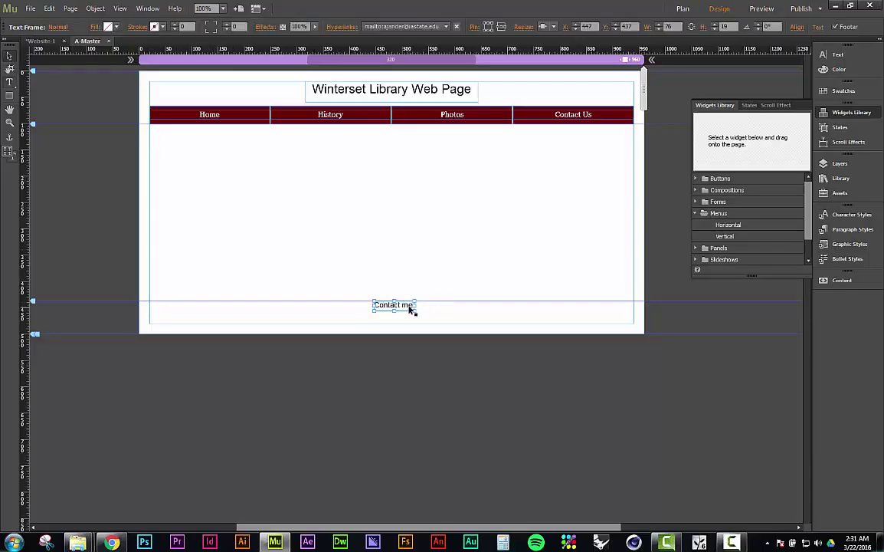
double_click(410, 306)
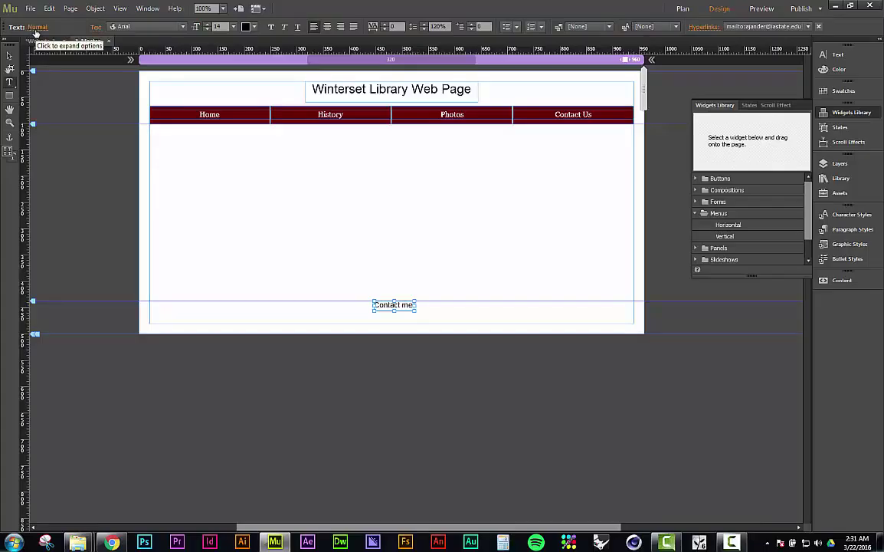
Step: Make the Contact me link's Rollover text colour red
left_click(35, 31)
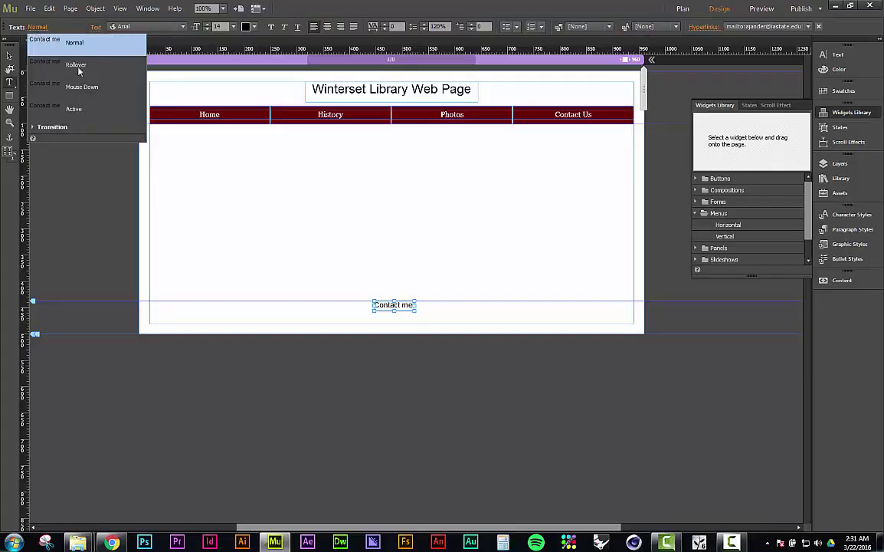
left_click(75, 65)
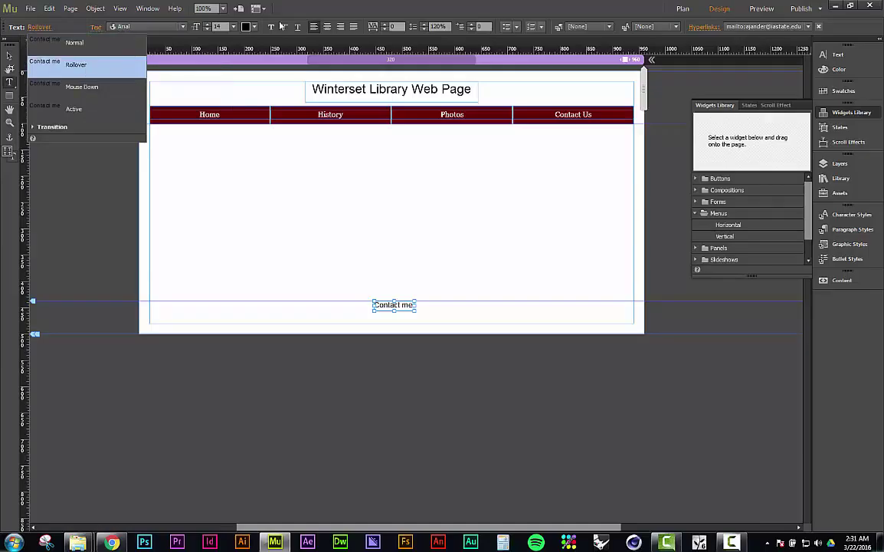
left_click(251, 27)
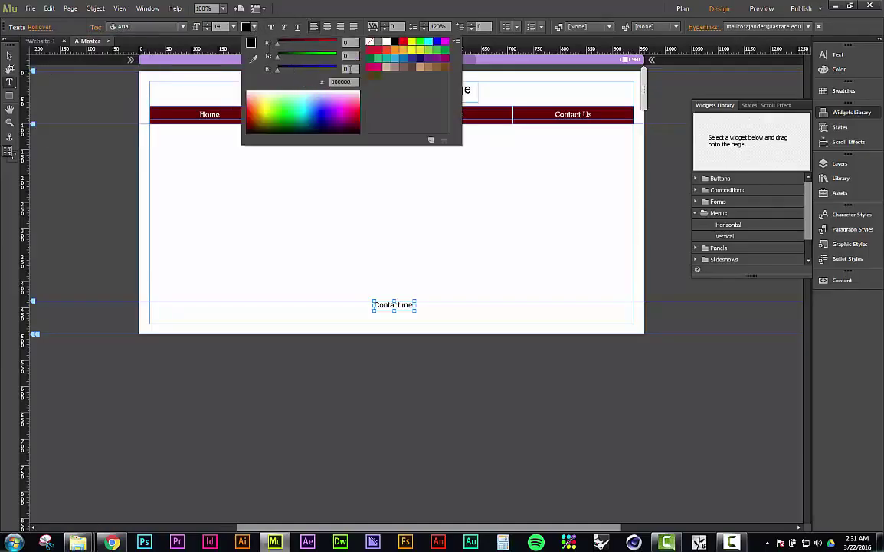
left_click(403, 42)
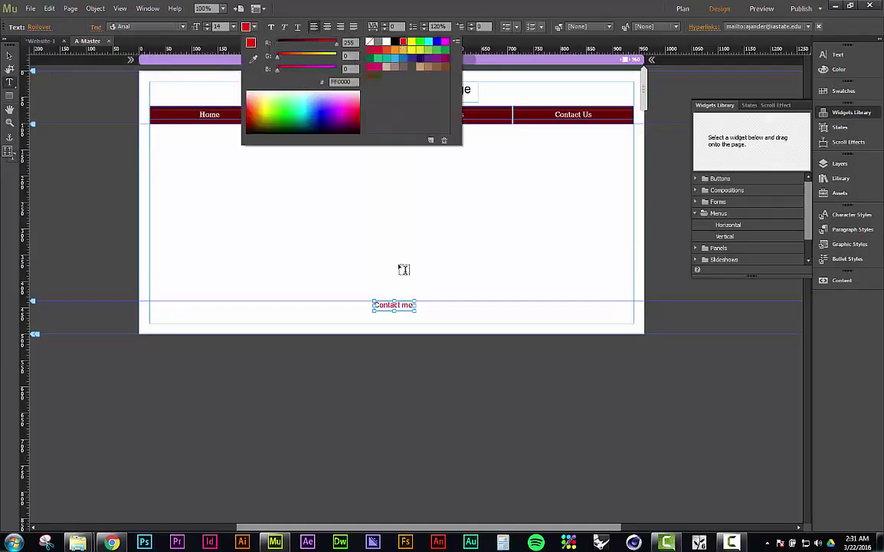
Step: Set the link's Active state text colour to dark red
left_click(41, 27)
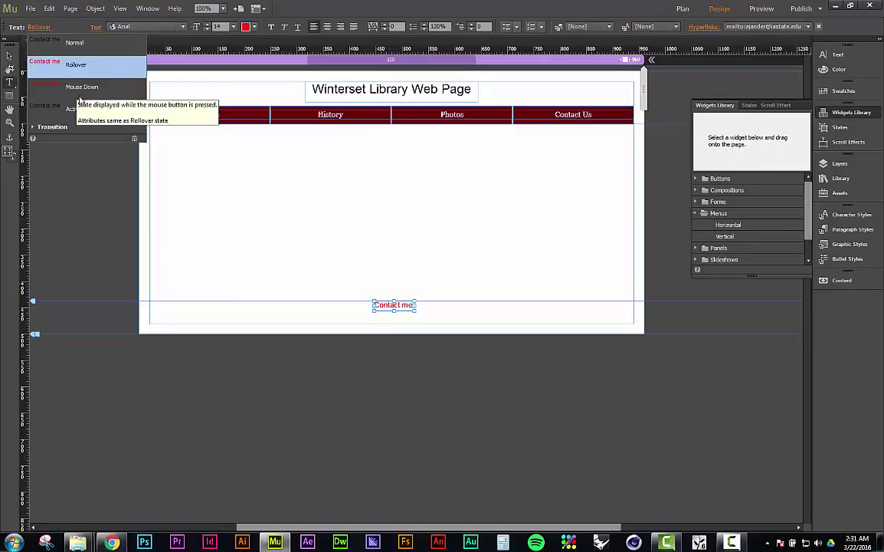
left_click(81, 109)
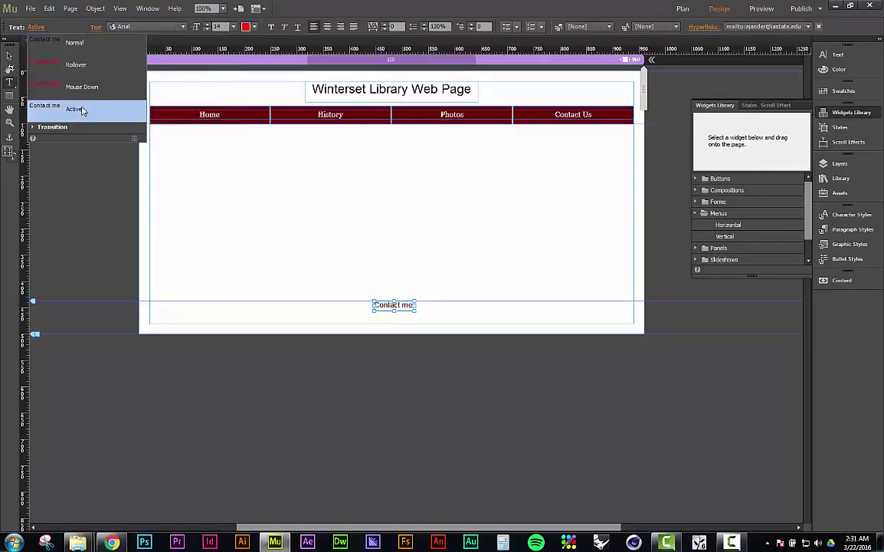
left_click(245, 26)
left_click_drag(277, 42, 305, 44)
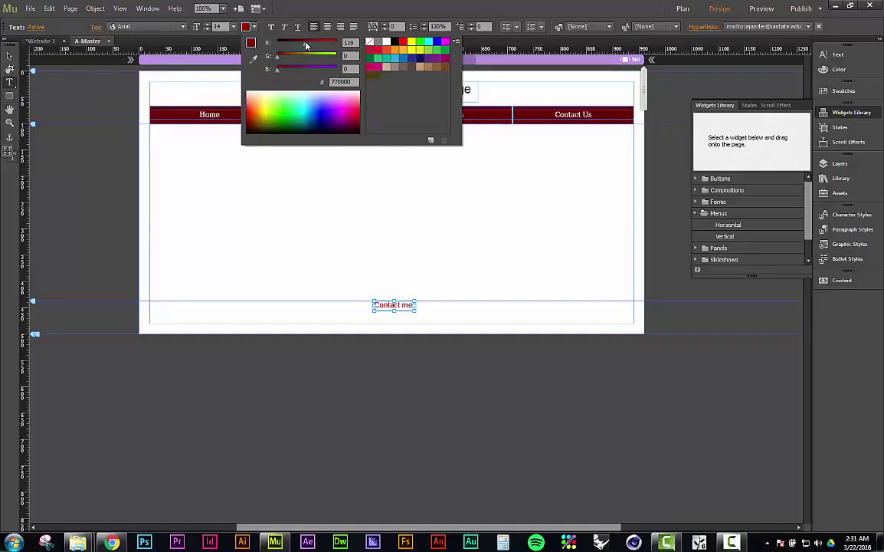
left_click(175, 116)
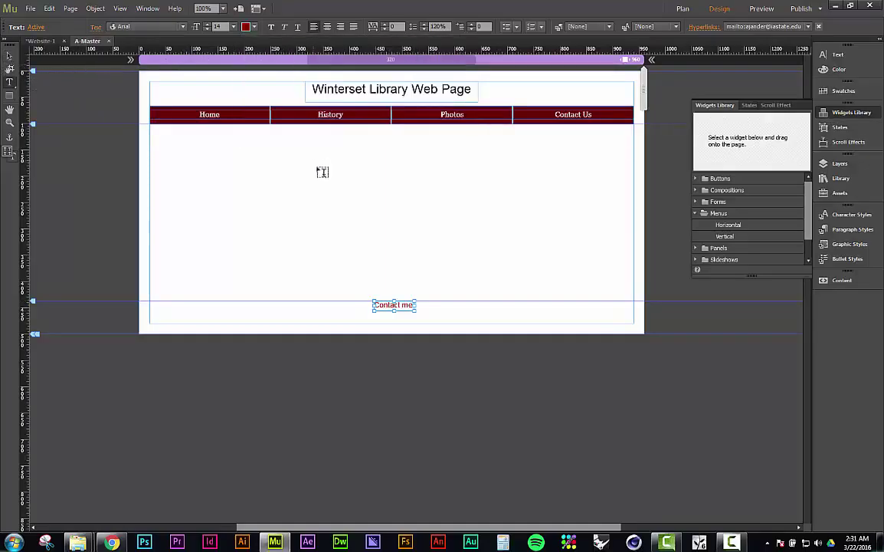
Step: Return the Contact me frame to its Normal state and review the link states
left_click(9, 55)
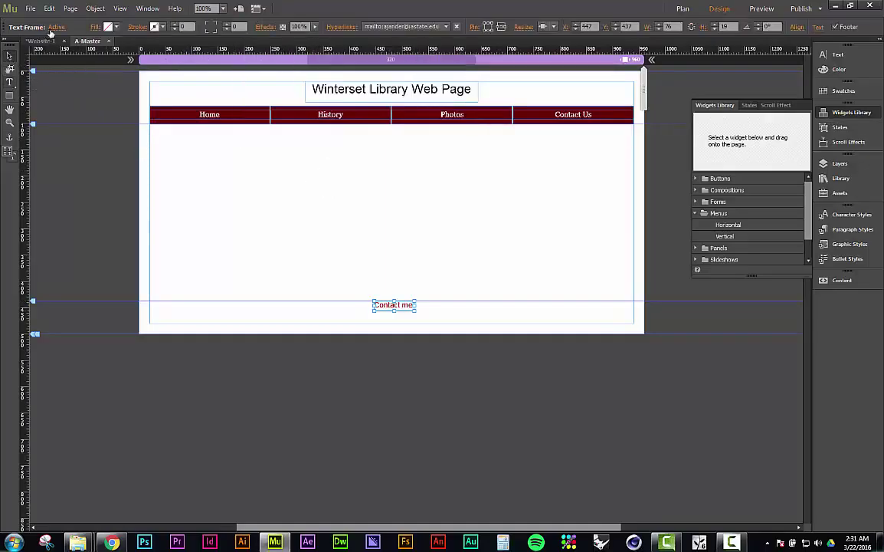
left_click(49, 31)
left_click(63, 42)
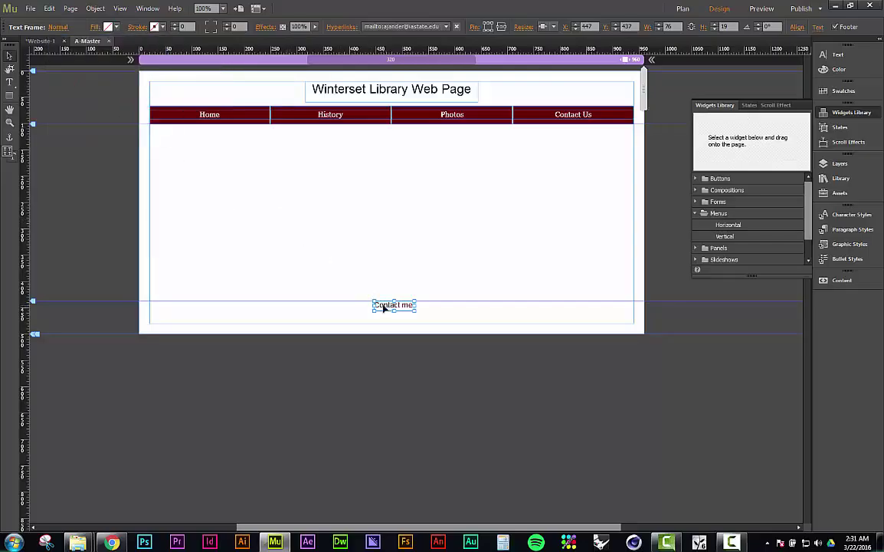
left_click(58, 28)
left_click(574, 183)
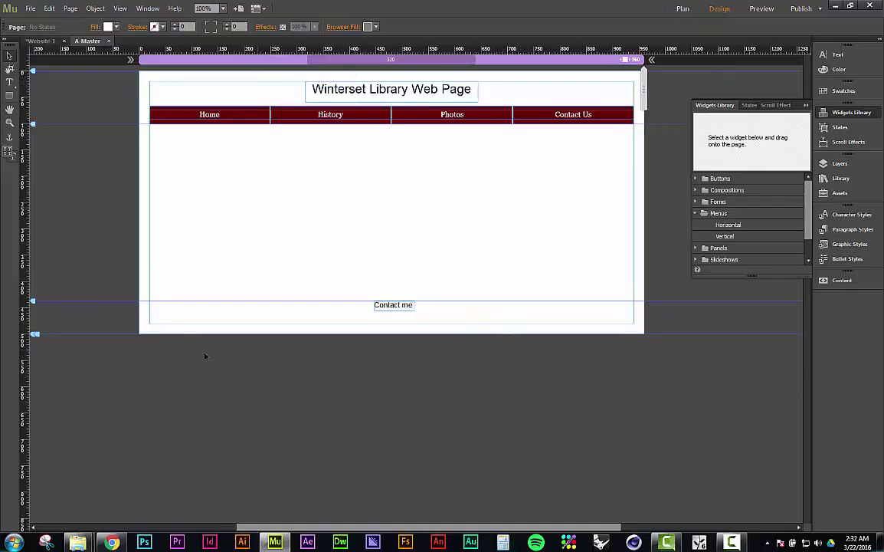
Step: Open the Home page from the site plan, then return to the Plan view thumbnails
left_click(43, 41)
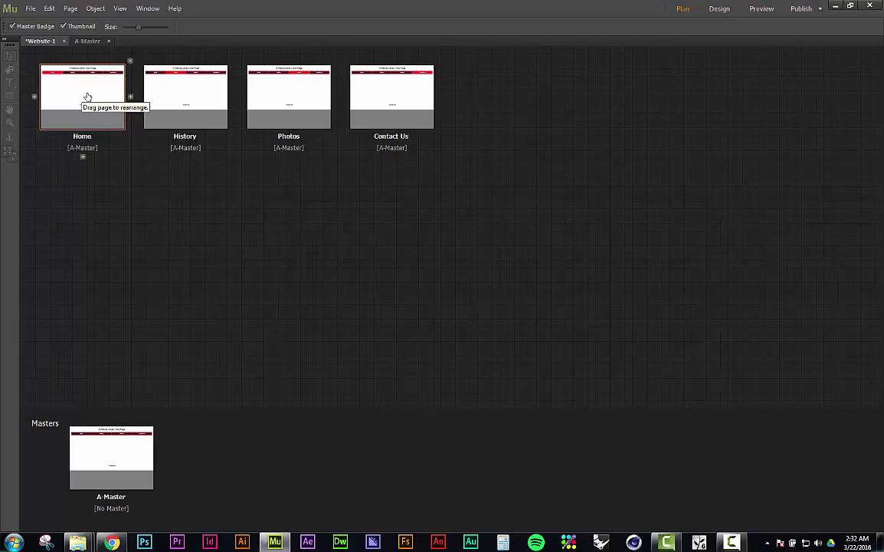
double_click(87, 97)
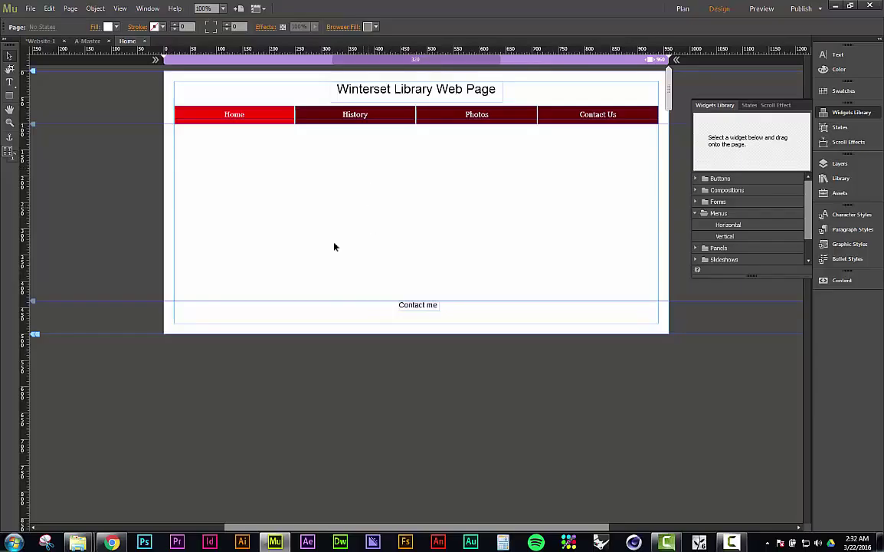
left_click(42, 41)
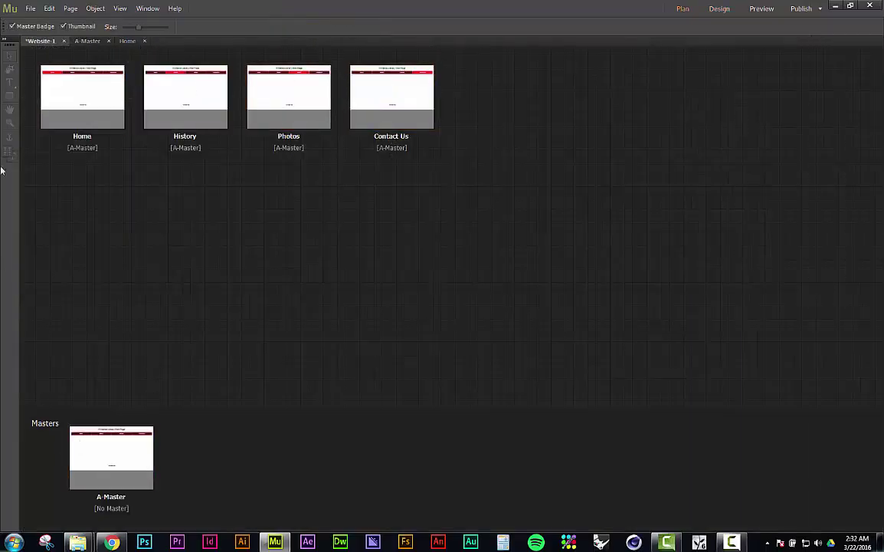
mouse_move(381, 95)
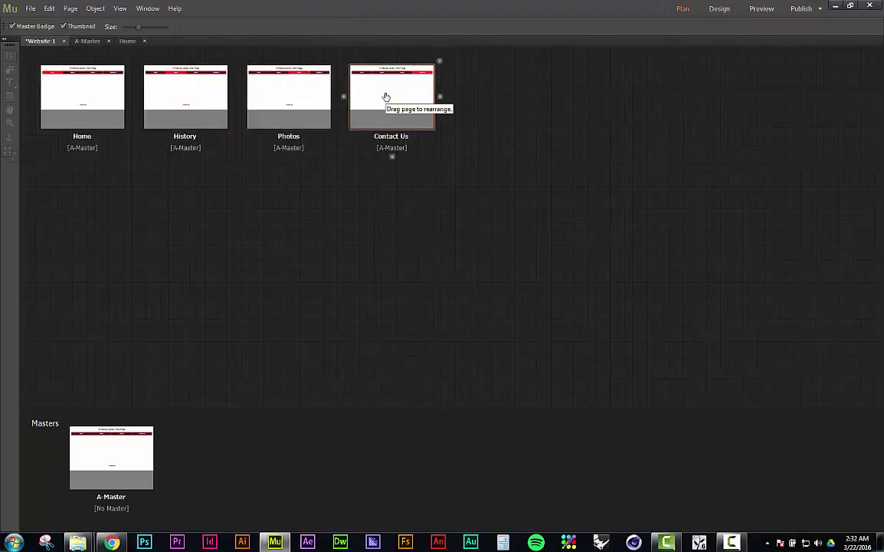